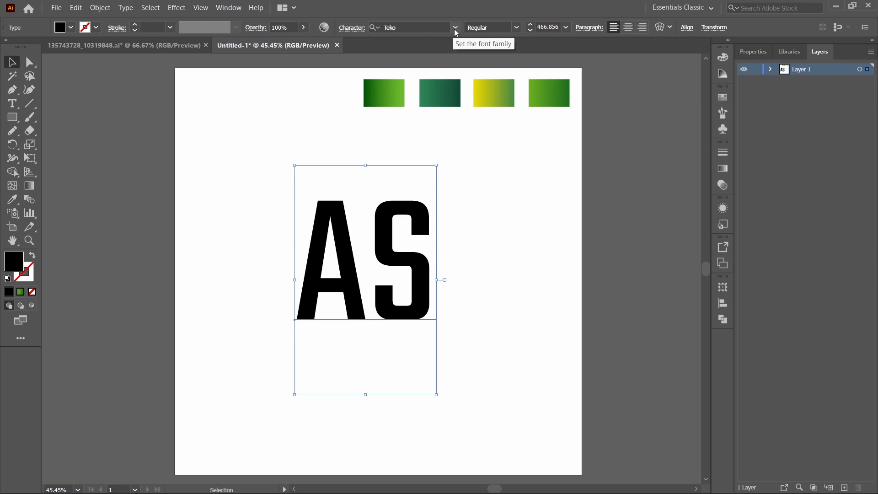
Set the AS text's font to Teko and expand the text into vector outlines.
left_click(455, 27)
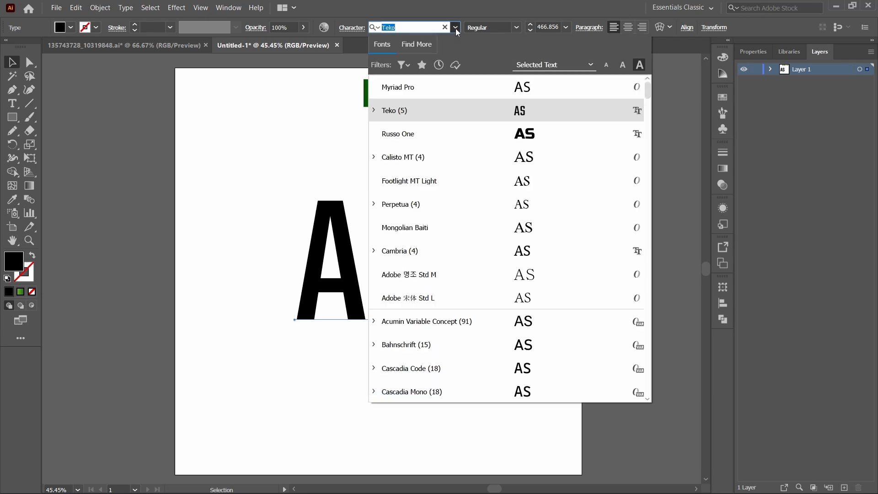
left_click(531, 112)
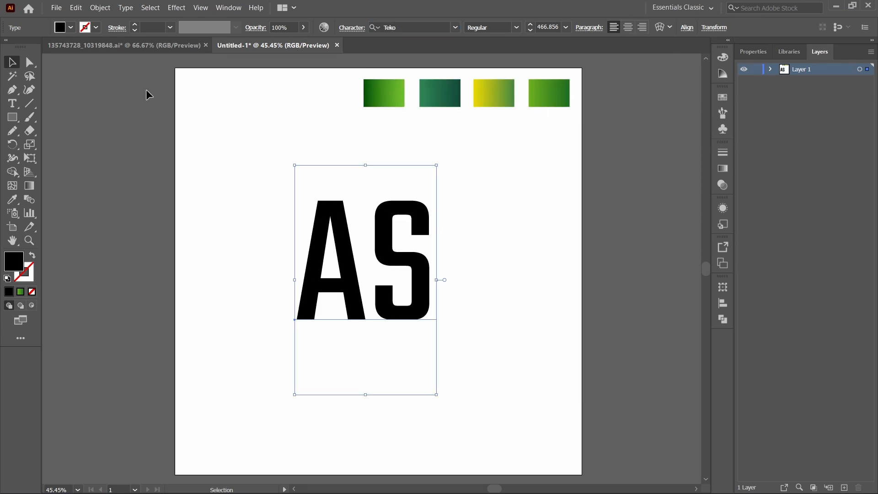
left_click(100, 9)
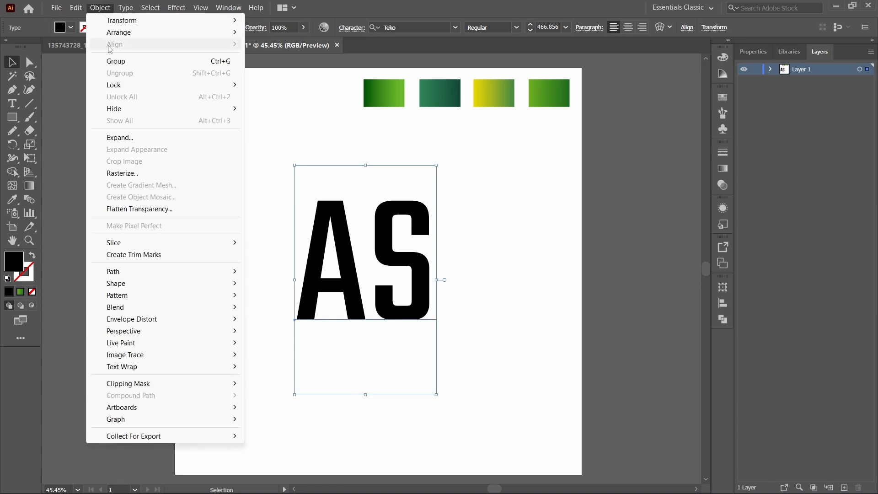
left_click(124, 137)
left_click(409, 303)
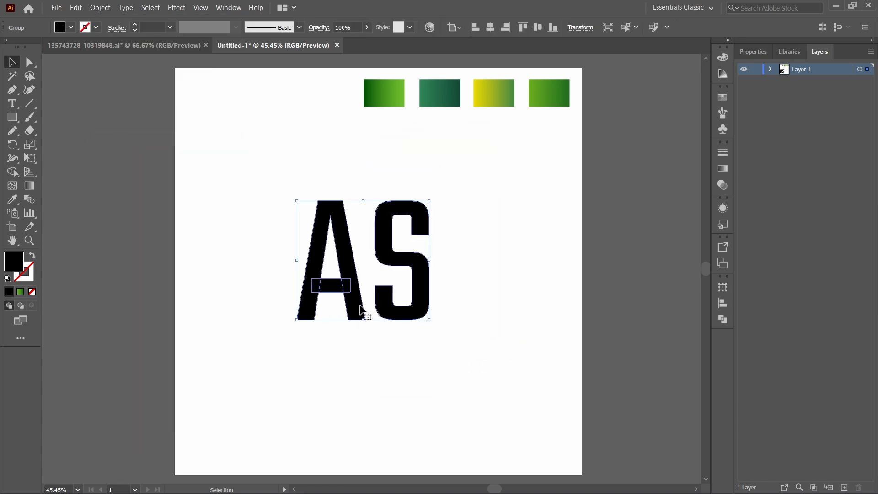
left_click(247, 254)
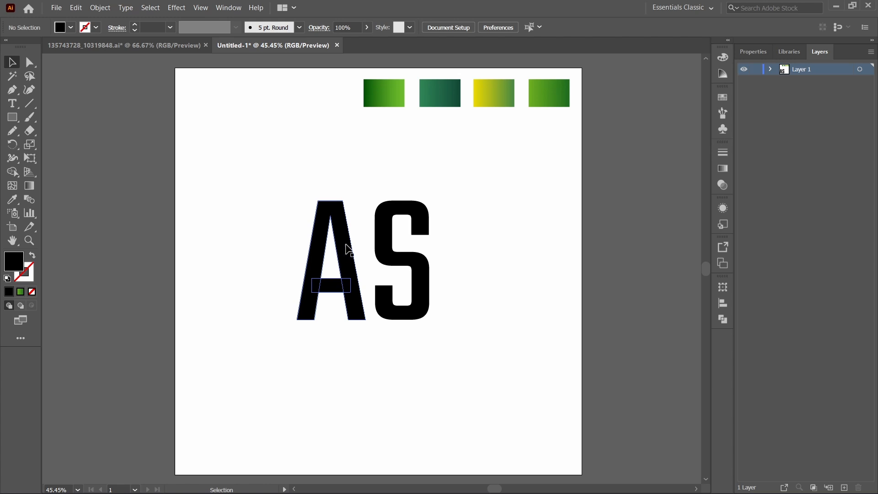
Ungroup the expanded AS lettering into separate letters.
double_click(395, 254)
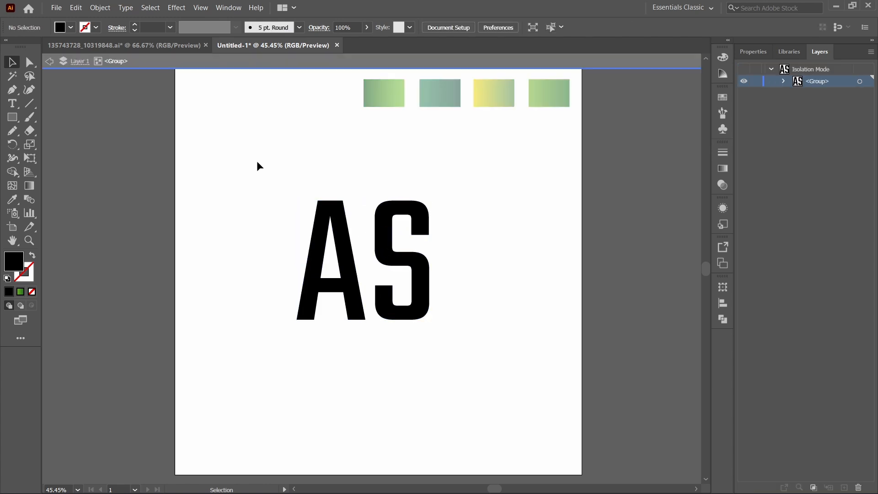
double_click(256, 161)
left_click(383, 247)
right_click(383, 247)
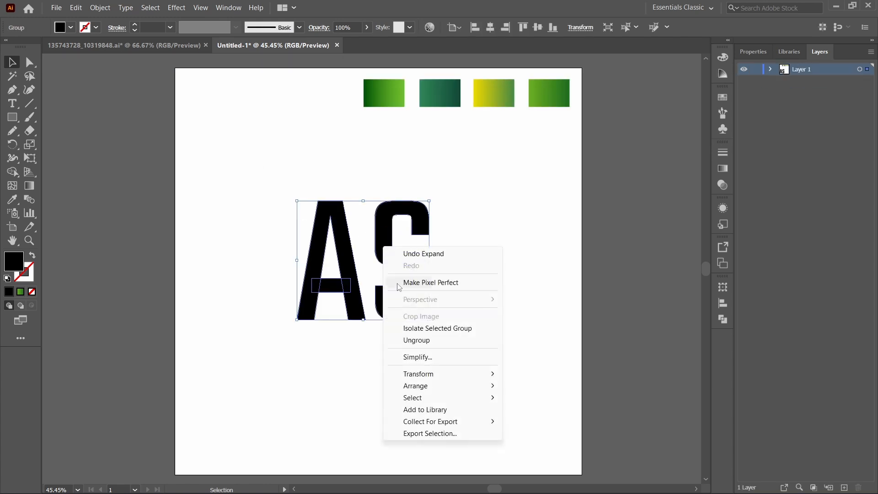
left_click(416, 340)
left_click(288, 358)
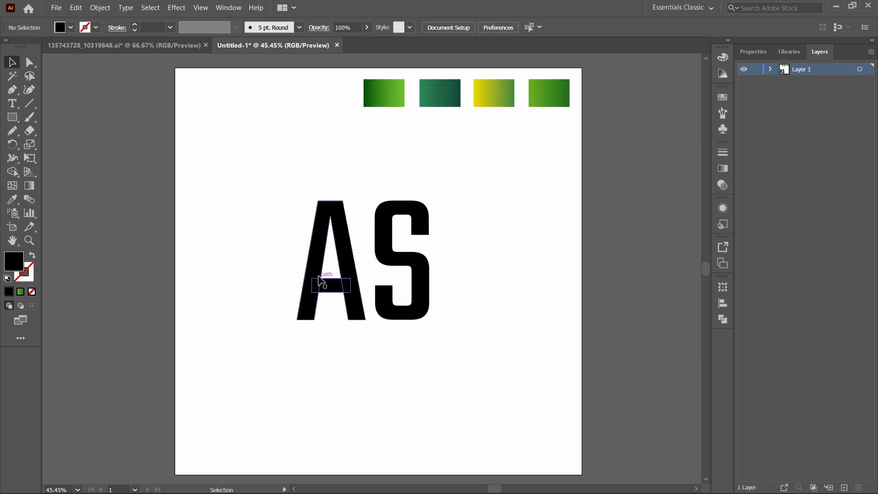
Offset the letters diagonally by lowering the S and moving the A right until its leg overlaps the S's upper part.
left_click_drag(386, 233, 390, 293)
left_click_drag(273, 179, 366, 324)
left_click_drag(346, 250, 374, 242)
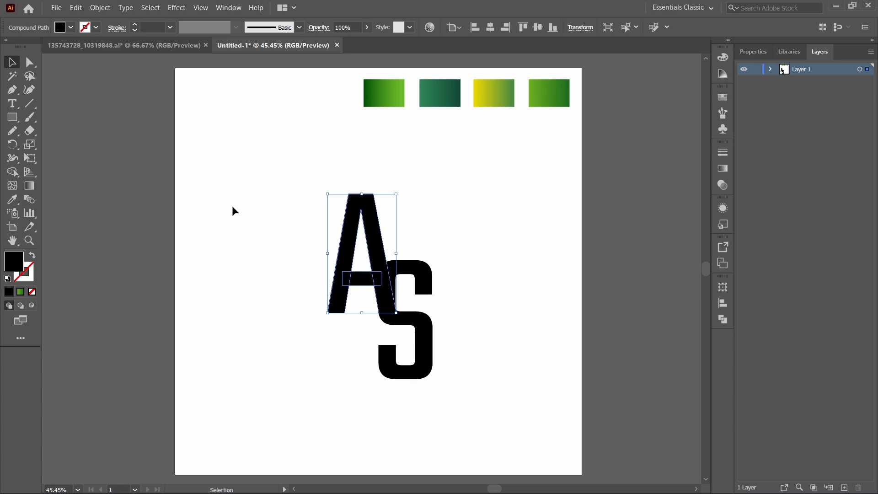
left_click(212, 187)
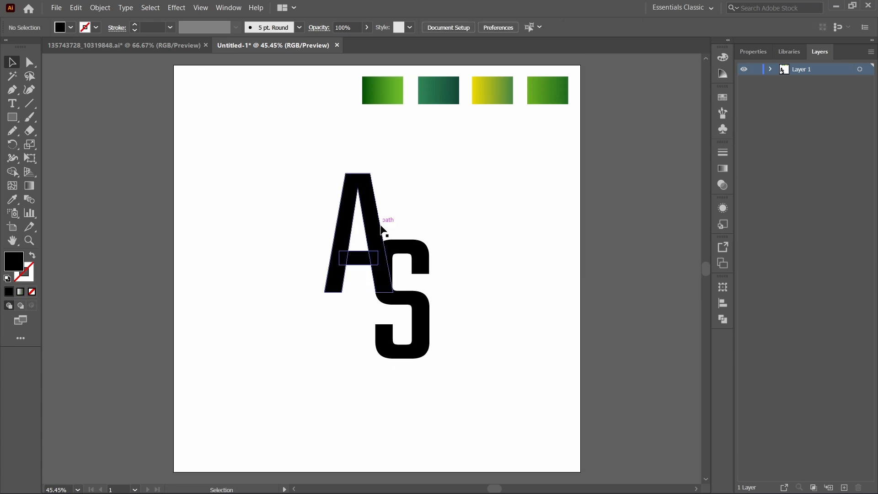
Draw a square of about 308 px over the middle of the overlapping letters.
left_click(12, 118)
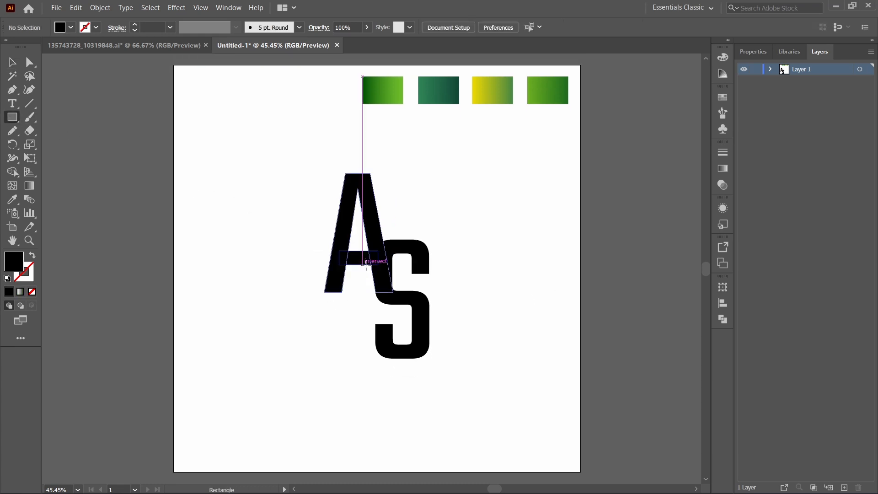
left_click_drag(380, 270, 415, 334)
left_click(415, 333)
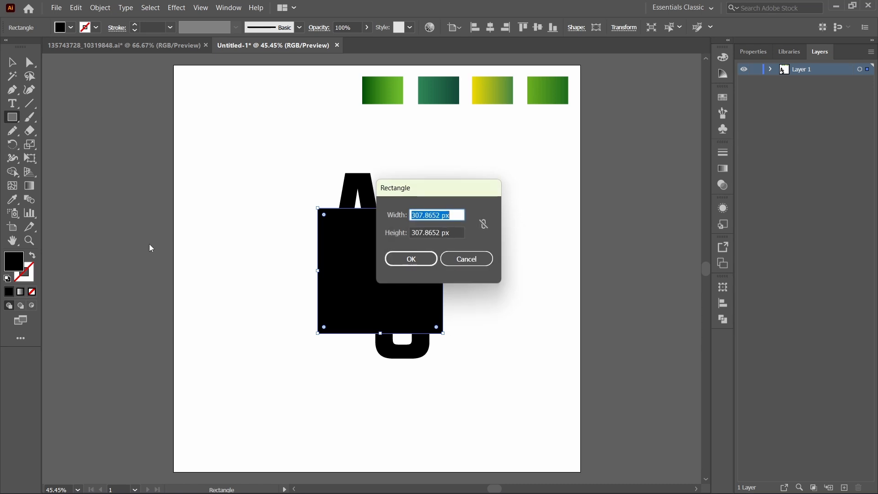
left_click(462, 264)
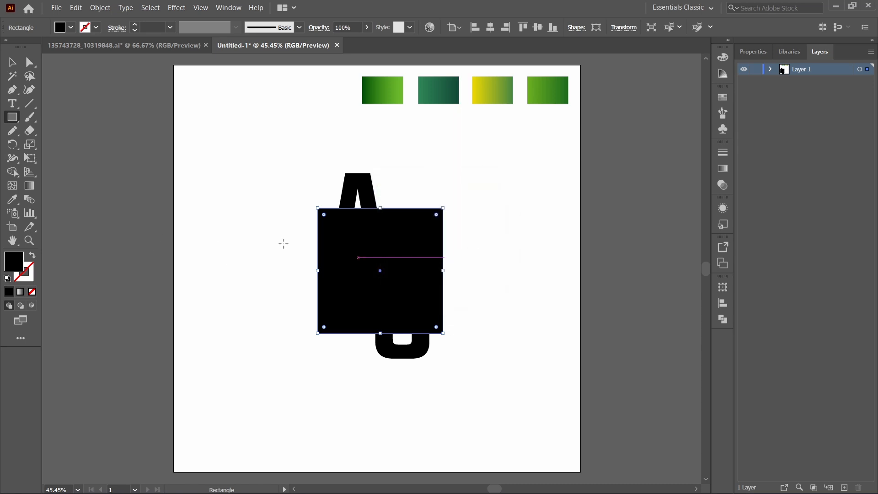
Swap the square's fill and stroke to make it an unfilled black outline.
left_click(33, 255)
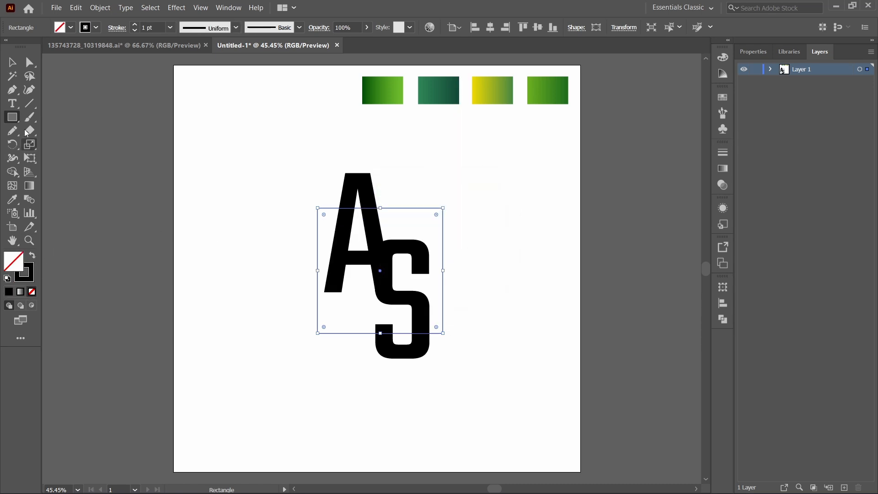
double_click(13, 62)
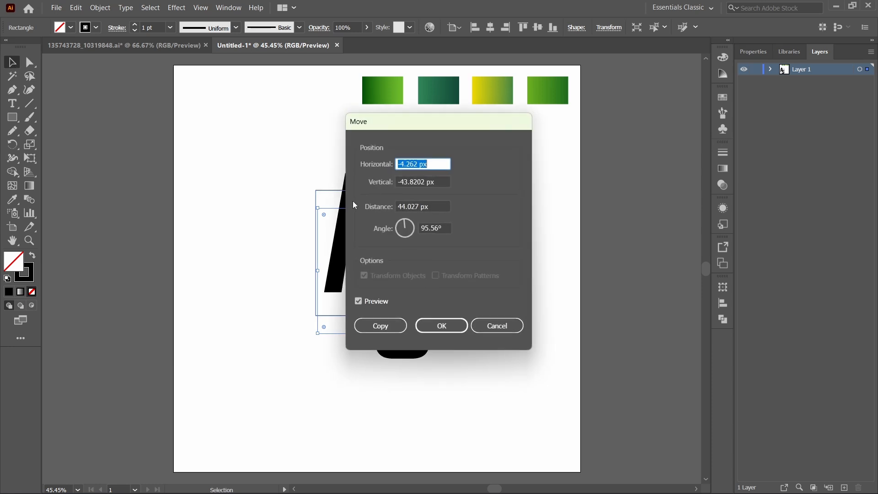
left_click(493, 322)
left_click(492, 321)
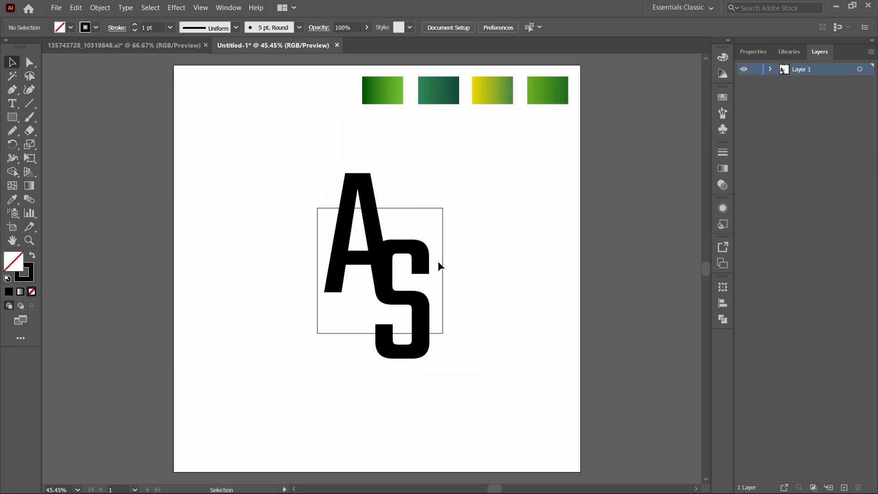
Move the square outline down and slightly left so that it encloses the whole S.
left_click(432, 207)
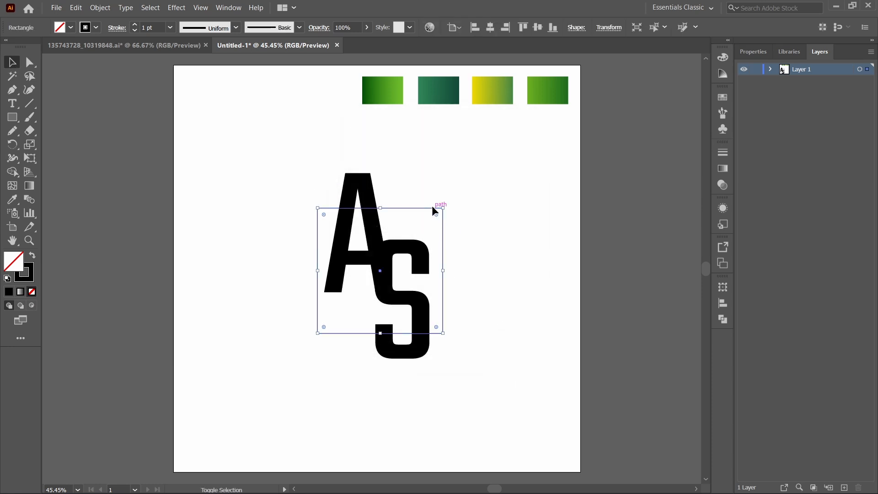
key("Down")
key("Down")
key("Down")
key("Down")
key("Down")
key("Down")
key("Down")
key("Down")
key("Down")
key("Down")
key("Down")
key("Down")
key("Down")
key("Down")
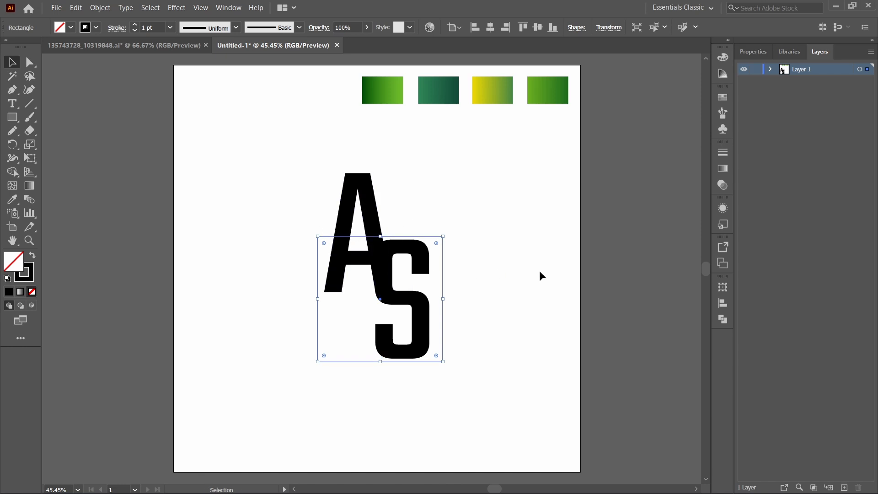
key("Left")
key("Left")
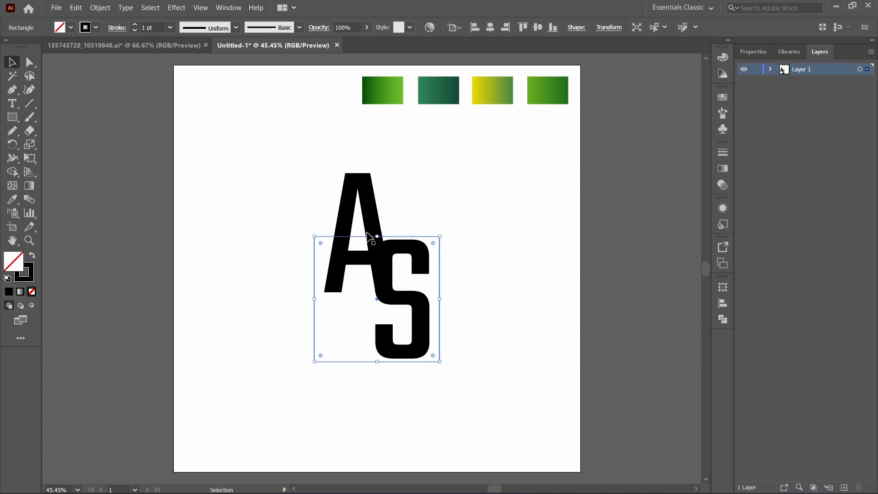
Enlarge the frame slightly about its centre and extend its top edge higher across the A, fine-tuning its vertical position.
left_click_drag(441, 236, 443, 232)
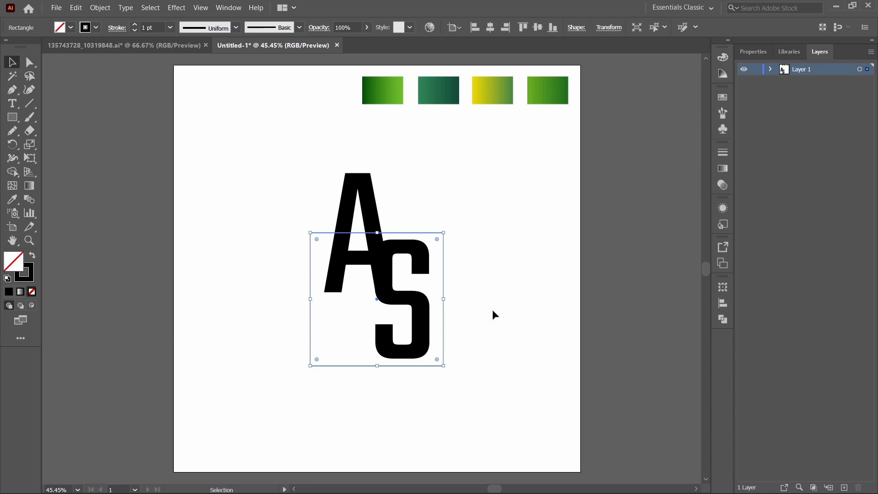
key("Up")
key("Up")
key("Up")
key("Up")
key("Up")
key("Up")
key("Up")
key("Up")
key("Up")
key("Up")
key("Down")
key("Down")
key("Down")
key("Down")
key("Down")
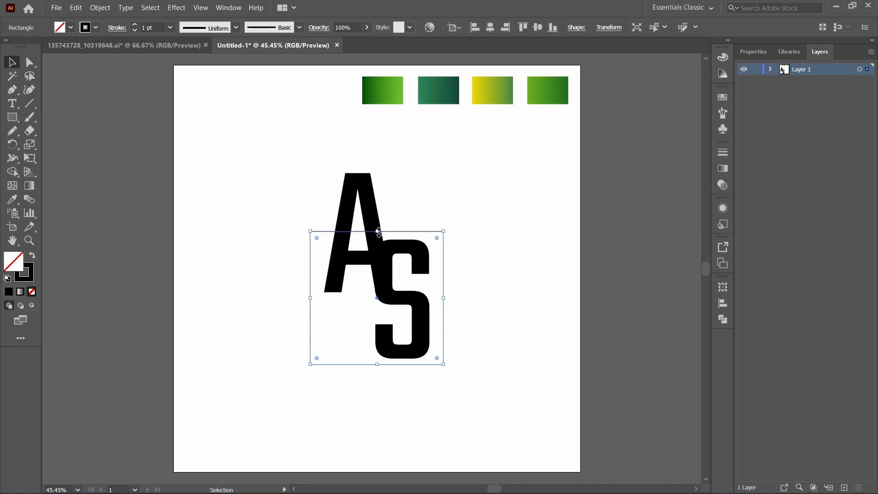
left_click_drag(377, 230, 377, 212)
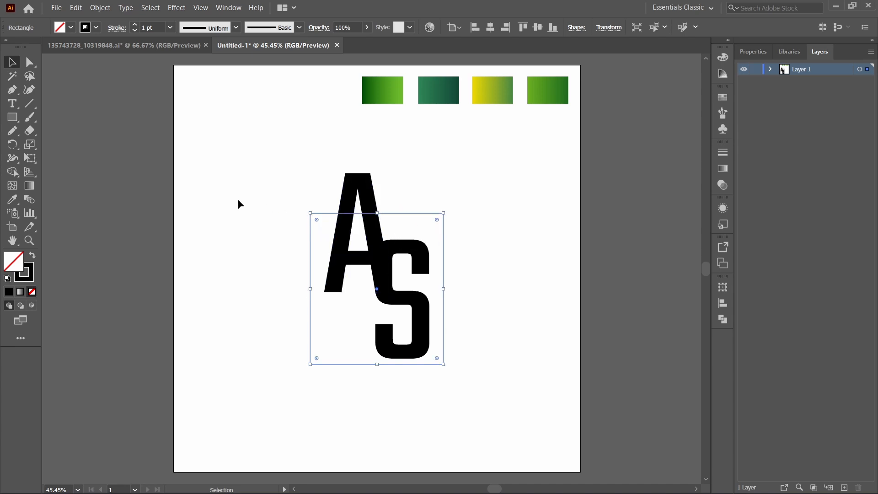
Set the frame's stroke weight to 15 pt.
left_click(144, 27)
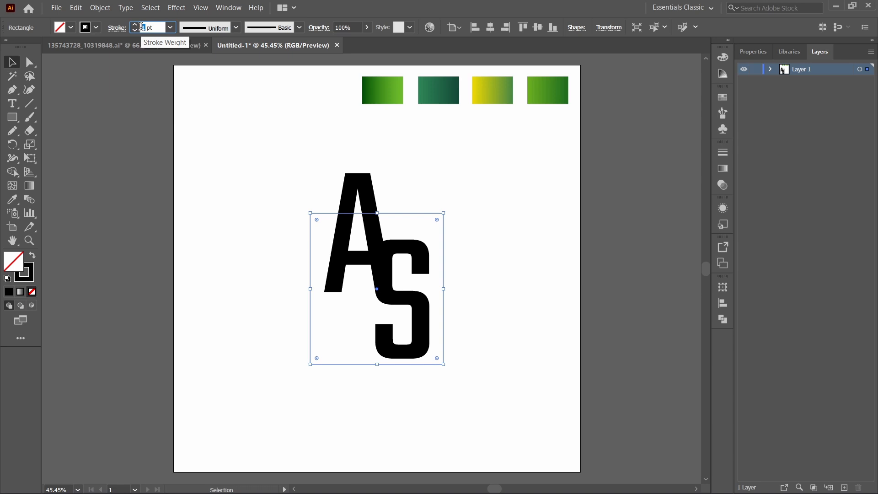
type("5")
key("Return")
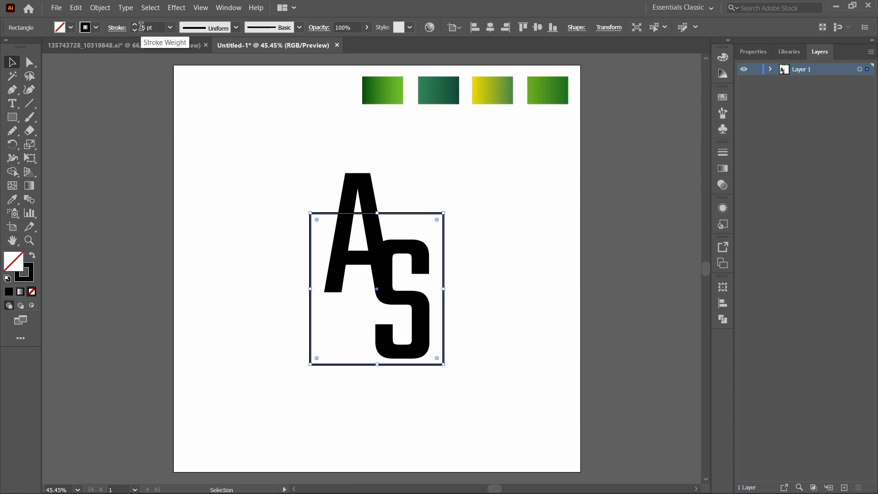
left_click(134, 25)
left_click(135, 25)
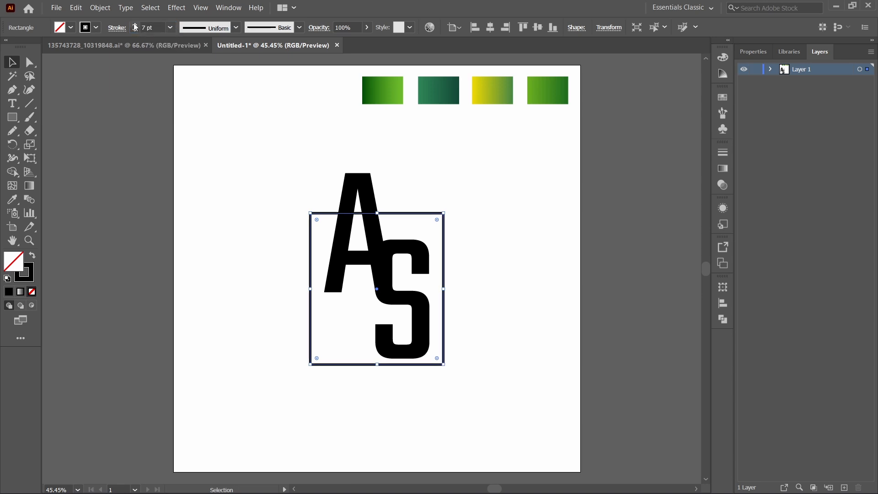
left_click(134, 25)
left_click(134, 24)
left_click(135, 25)
left_click(135, 25)
left_click(134, 25)
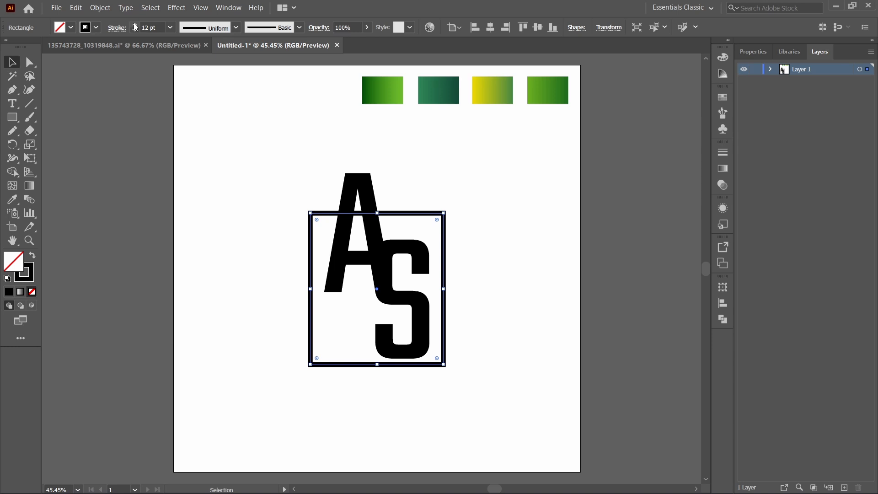
left_click(135, 25)
left_click(135, 25)
left_click(135, 25)
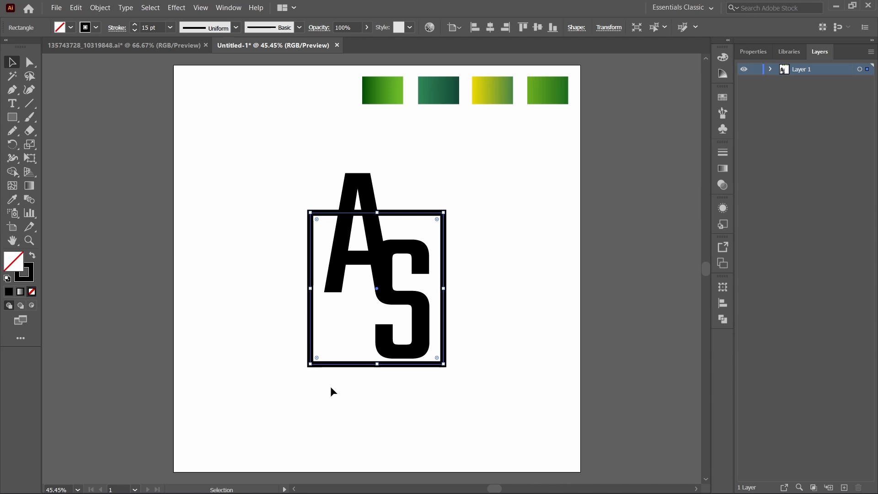
Nudge the frame upward until its bottom stroke overlaps the base of the S.
key("ctrl+z")
key("Up")
key("Up")
key("Up")
key("Up")
key("Up")
key("Up")
key("Up")
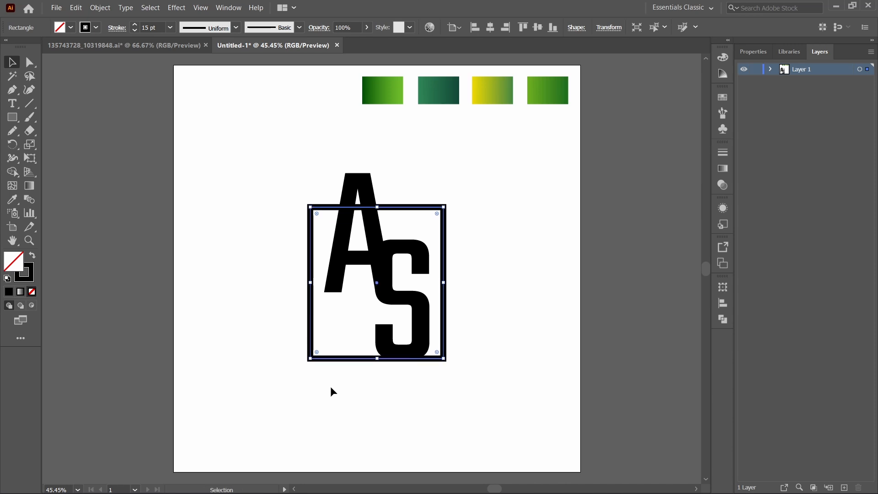
key("Up")
key("Up")
key("Up")
key("Up")
key("Up")
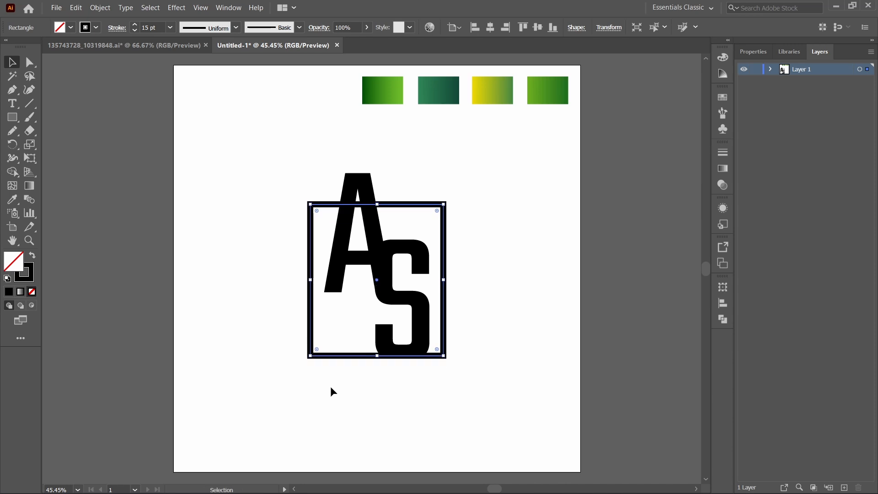
key("Down")
key("Down")
key("Down")
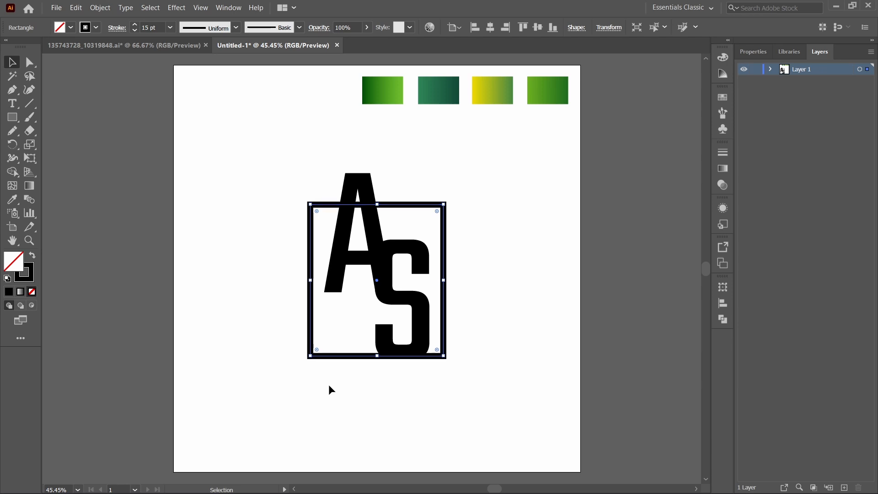
Change the frame's stroke colour to red and fine-tune its vertical alignment with the base of the S.
left_click(90, 27)
left_click(50, 73)
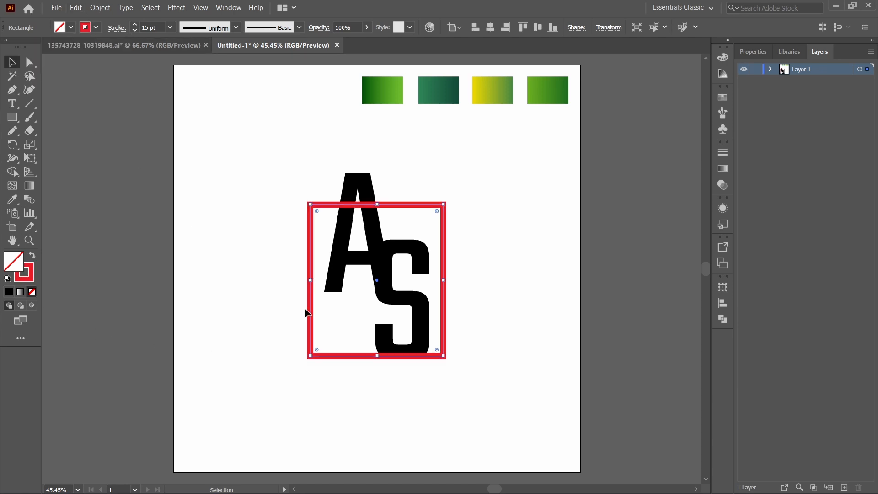
key("Up")
key("Up")
key("Up")
key("Up")
key("Up")
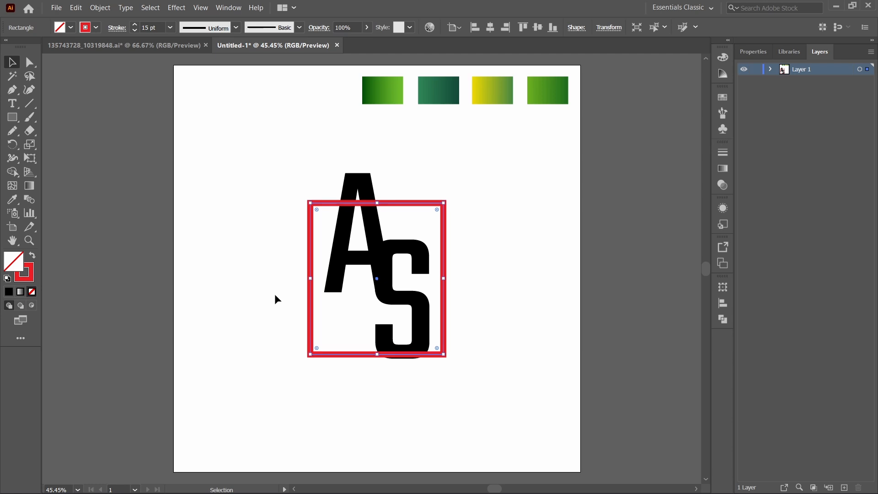
left_click(255, 276)
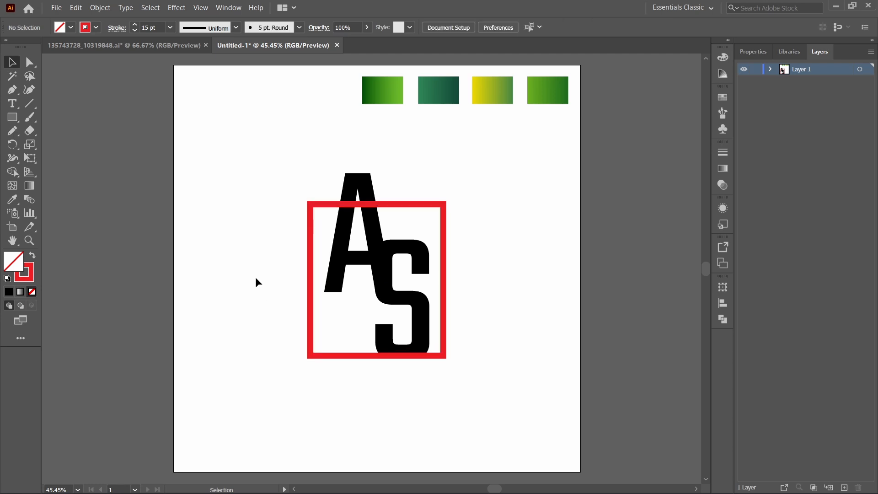
Round all four corners of the red frame evenly with its live corner handles.
left_click(309, 206)
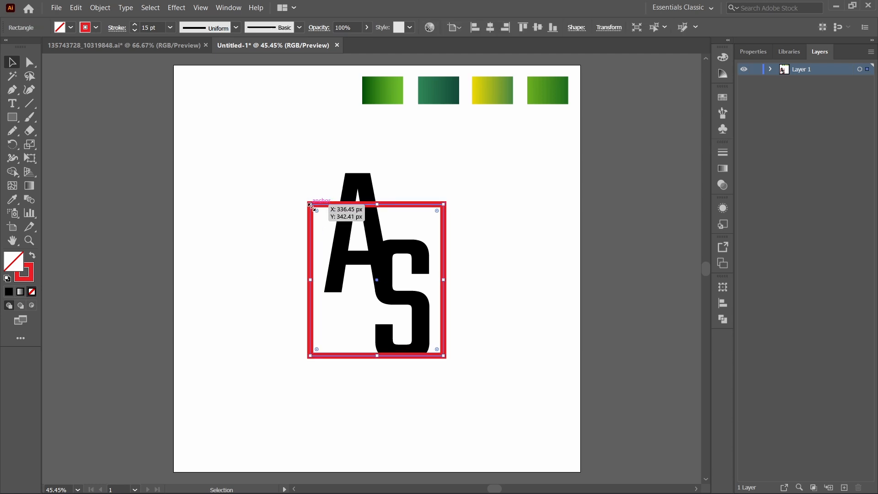
left_click(29, 62)
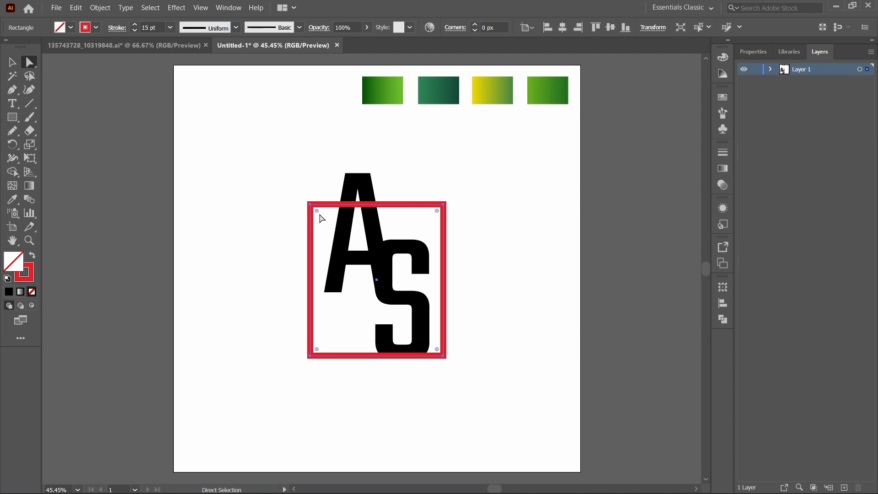
left_click_drag(316, 211, 332, 227)
left_click(12, 62)
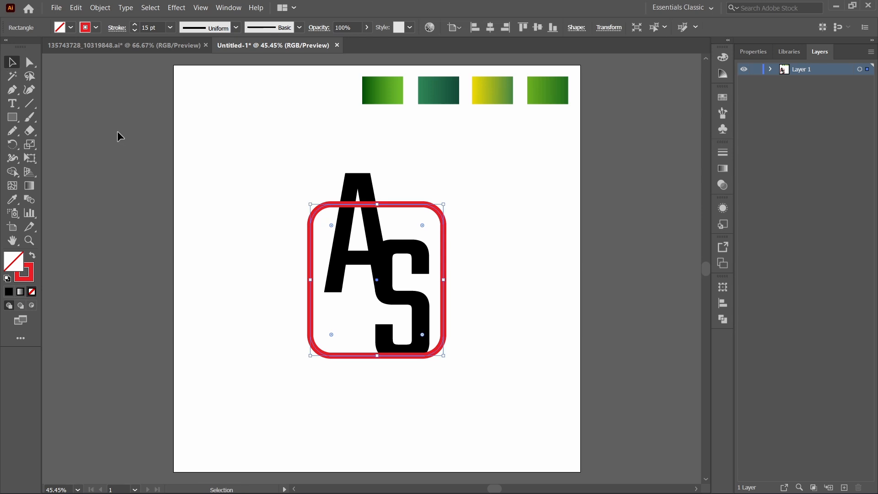
left_click(117, 130)
Expand the rounded frame so its stroke becomes a filled shape.
left_click(323, 209)
left_click(100, 8)
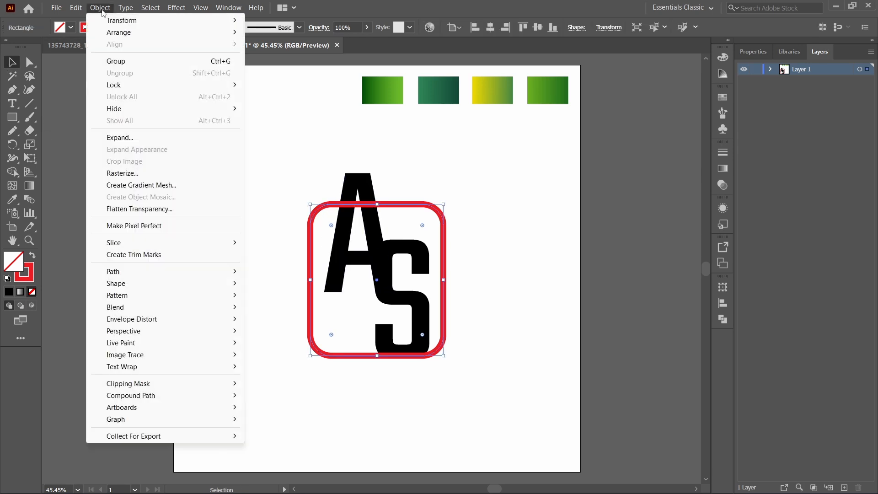
left_click(130, 137)
left_click(422, 308)
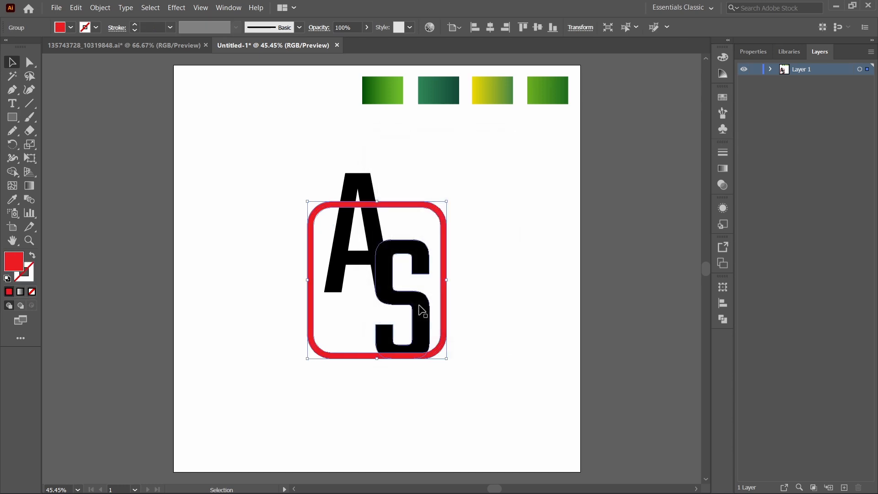
left_click(218, 129)
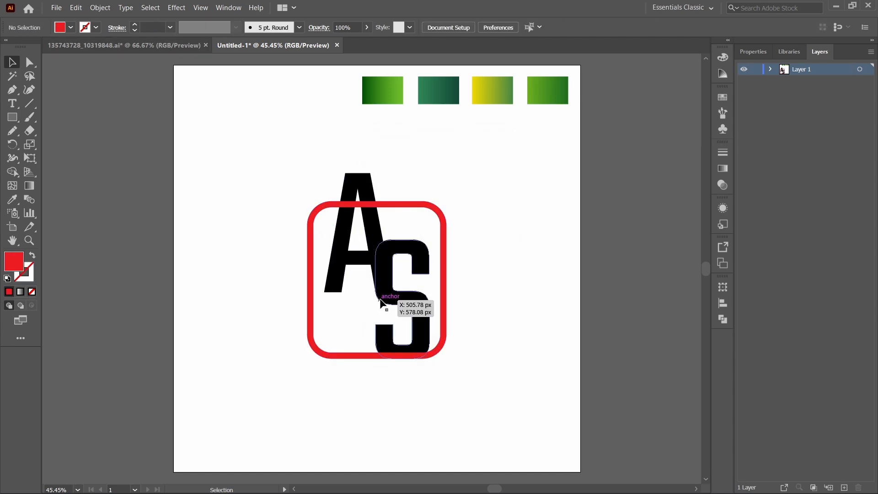
Nudge the A down and slightly right until its base lines up with the lower edge of the S's middle bar.
left_click(373, 232)
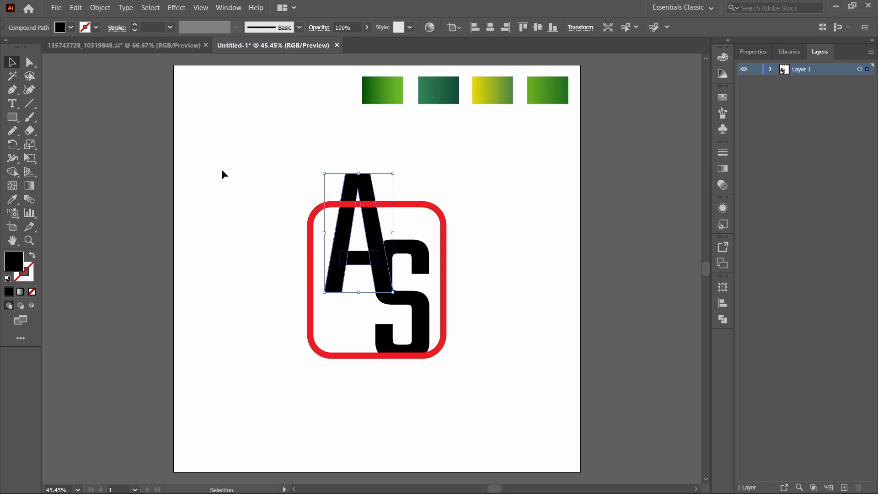
key("Down")
key("Down")
key("Down")
key("Down")
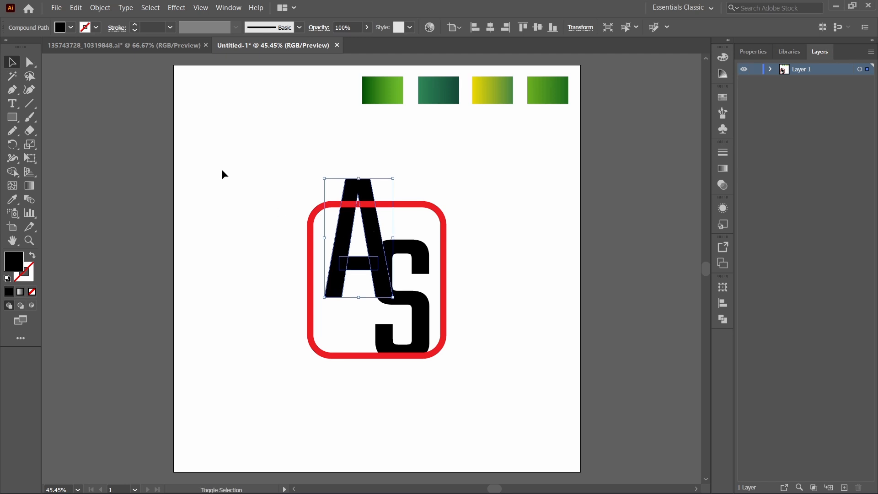
key("Down")
key("Down")
key("Down")
key("Down")
key("Down")
key("Right")
key("Right")
key("Right")
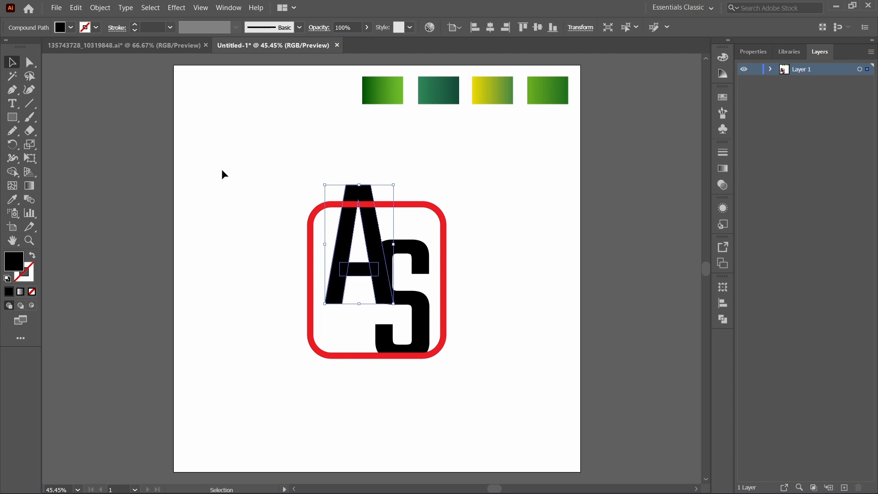
key("Right")
key("Right")
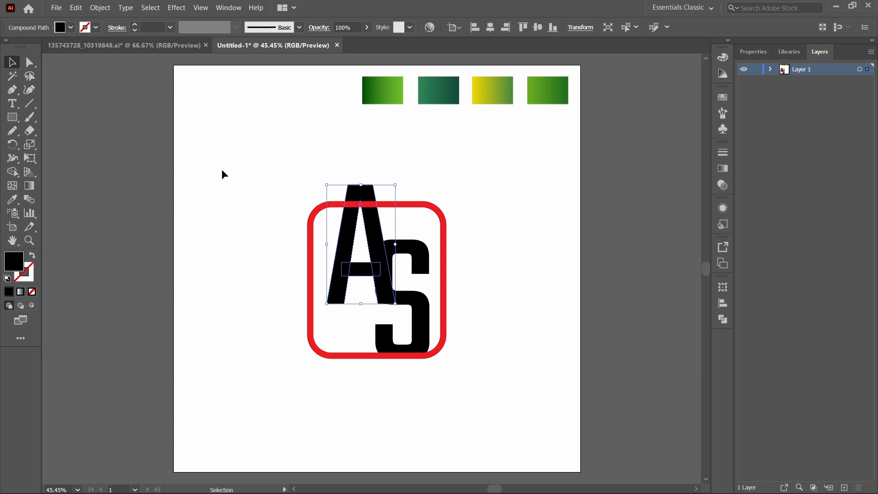
key("Up")
key("Left")
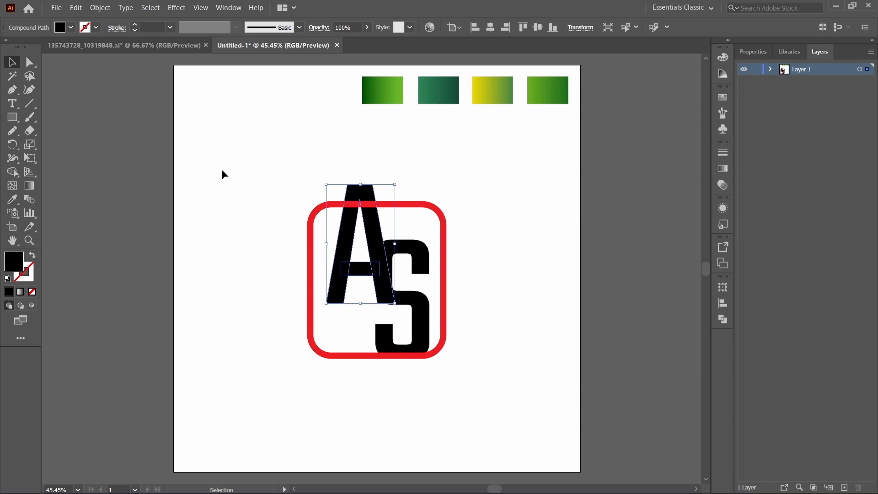
left_click(229, 169)
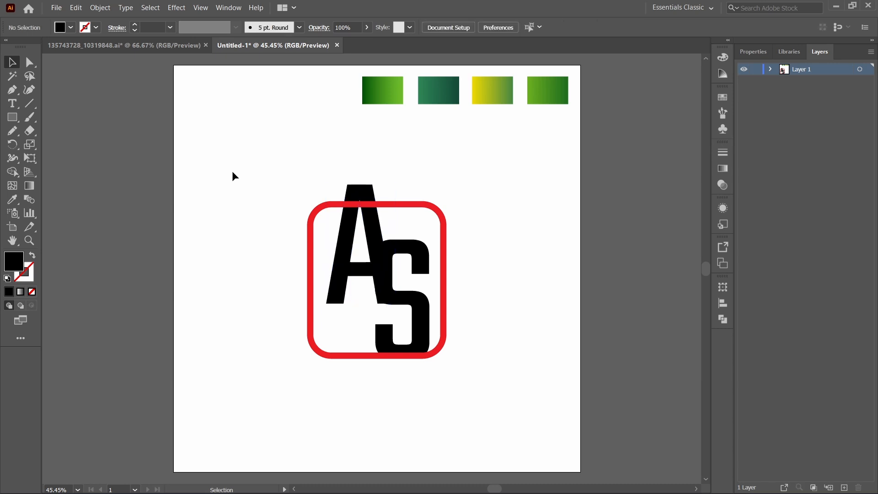
left_click_drag(216, 142, 485, 405)
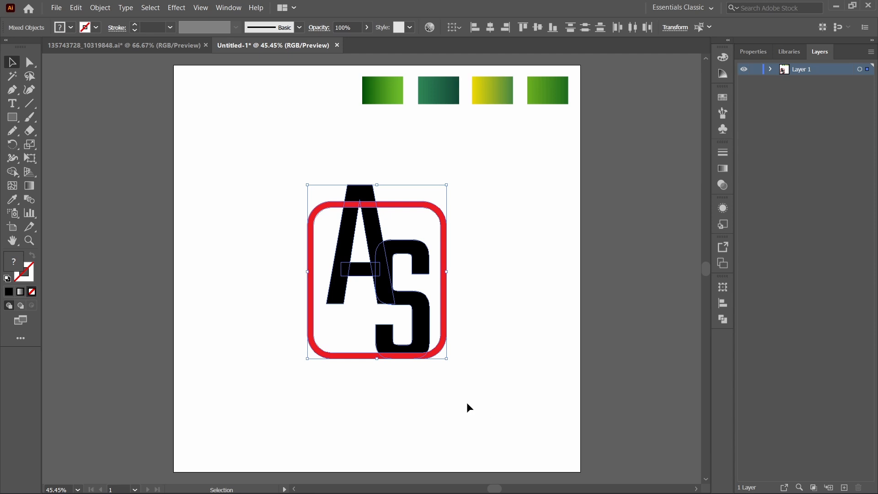
key("a")
key("ctrl+equal")
key("ctrl+equal")
key("ctrl+equal")
key("ctrl+equal")
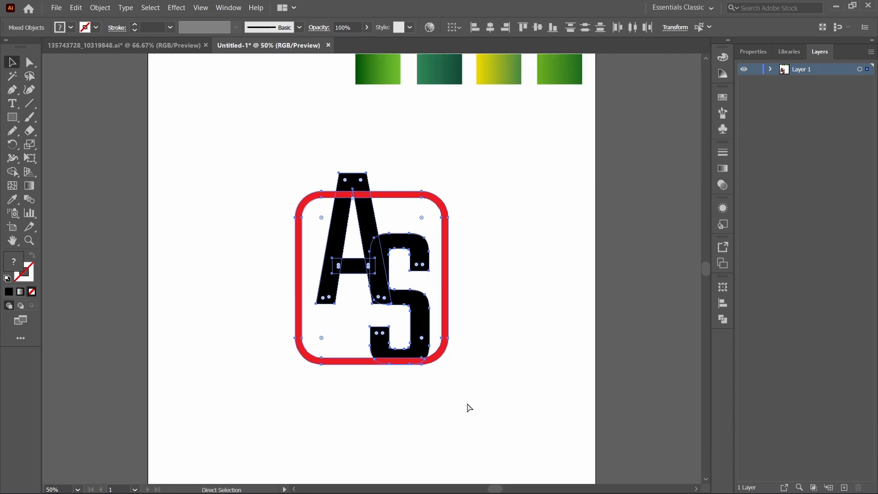
key("v")
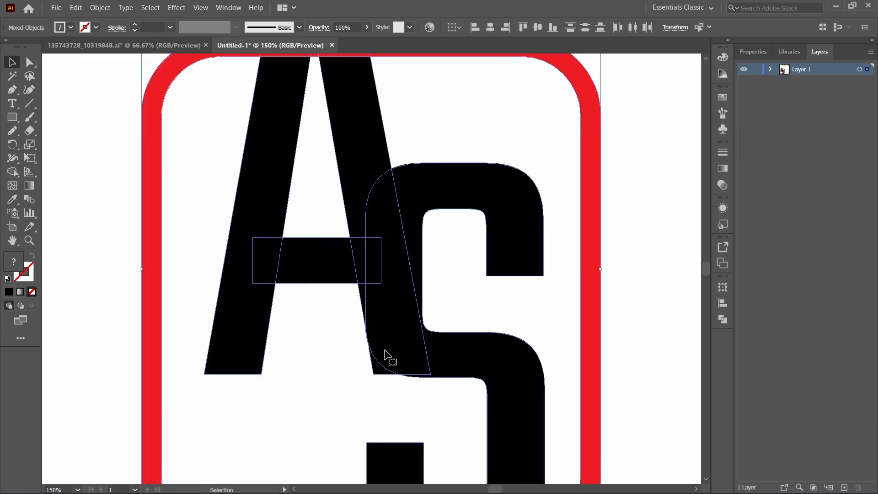
left_click(12, 171)
key("space")
left_click_drag(435, 392, 422, 332)
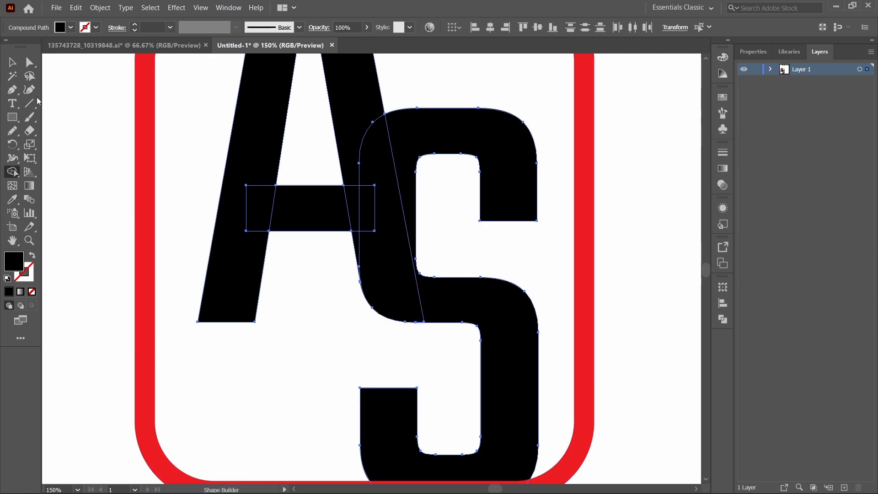
key("v")
key("Return")
left_click(494, 326)
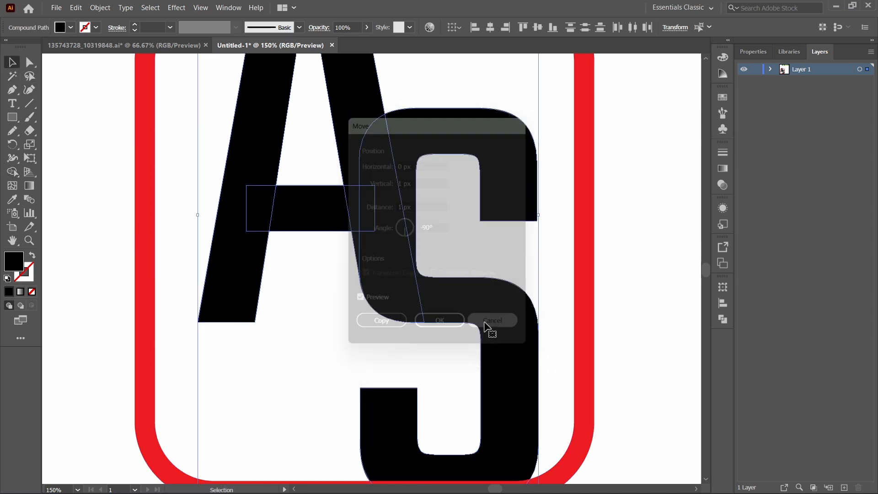
Unite the A's legs and crossbar into one shape with Pathfinder.
left_click(197, 177)
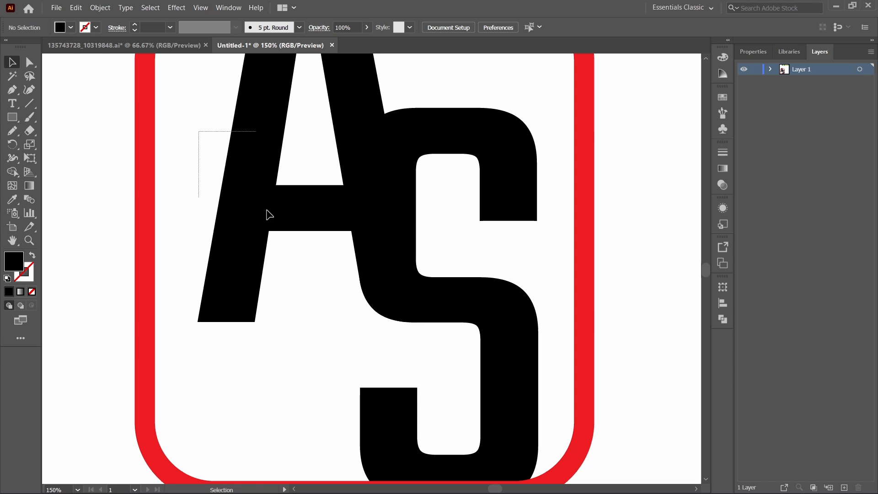
left_click_drag(269, 215, 319, 261)
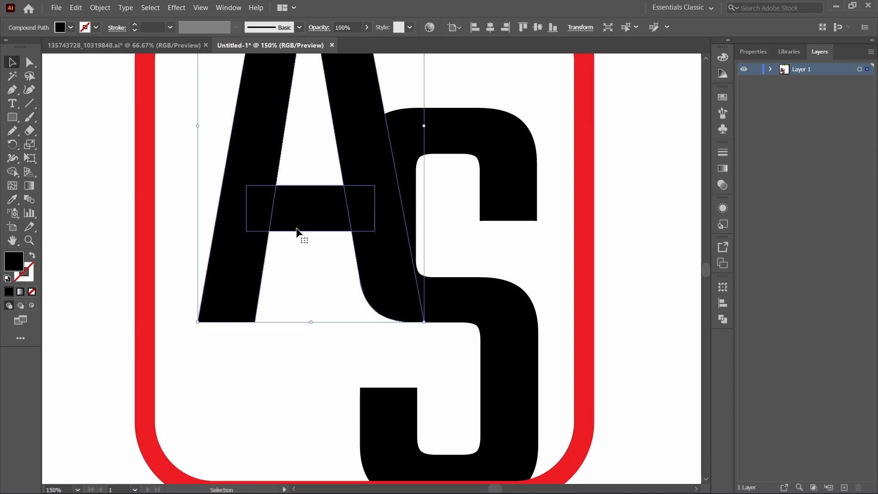
left_click(718, 317)
left_click(588, 315)
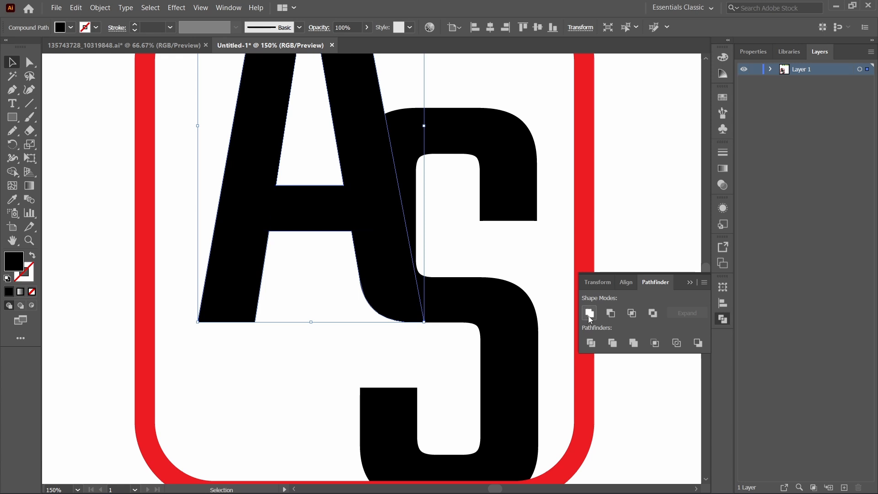
left_click(670, 284)
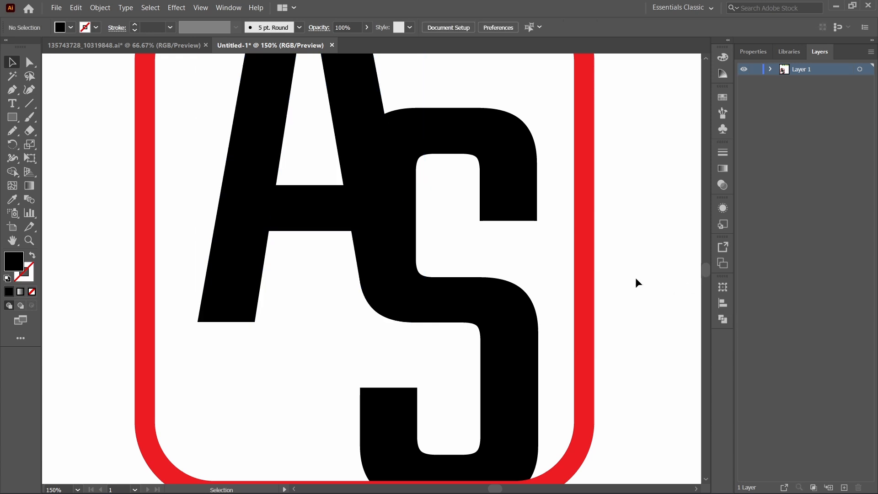
Lower the frame's top edge so it crosses the A below the peak of its inner opening.
key("ctrl+0")
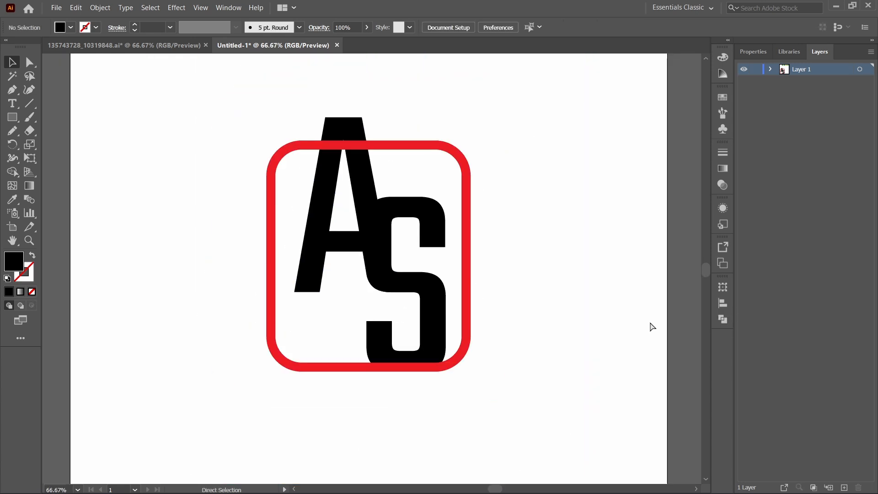
left_click_drag(592, 255, 592, 262)
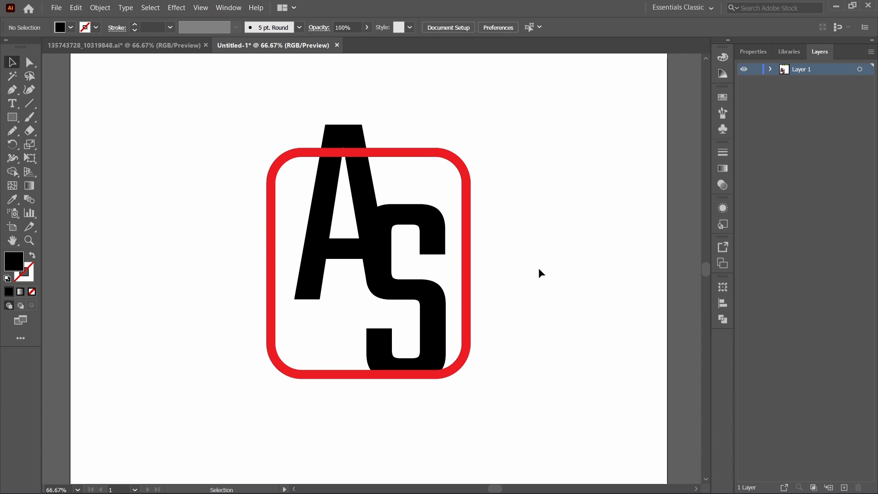
left_click(345, 152)
left_click_drag(369, 151, 370, 175)
left_click(194, 198)
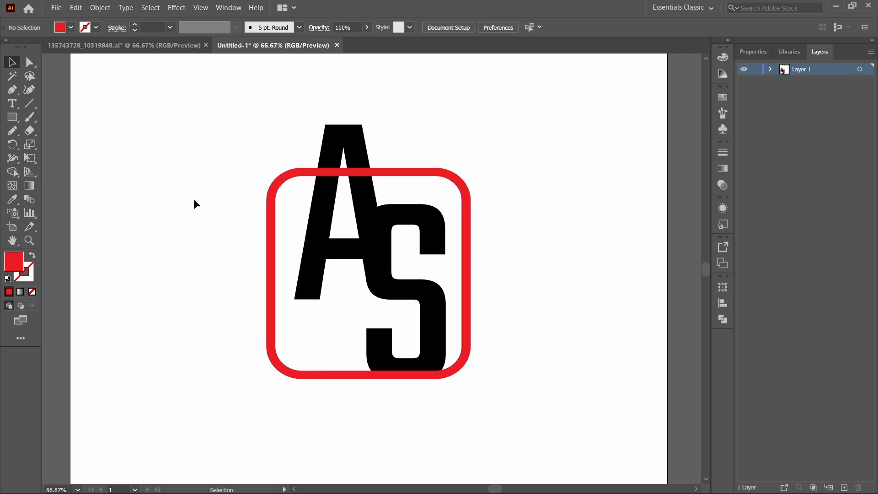
double_click(285, 176)
double_click(204, 138)
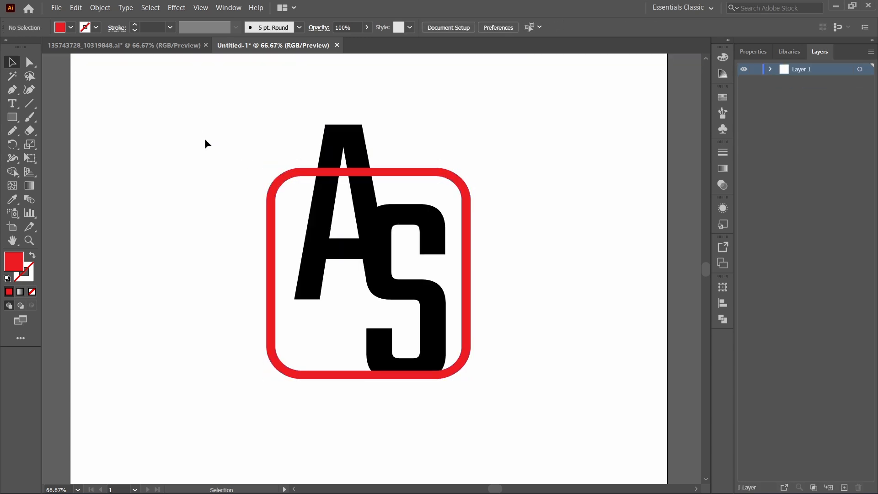
Send the red frame to the back, behind both letters.
left_click(436, 173)
right_click(436, 175)
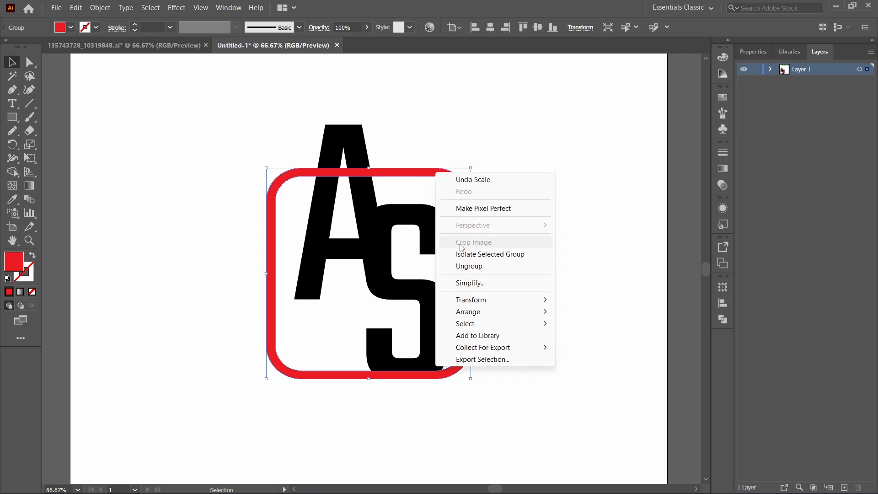
mouse_move(475, 311)
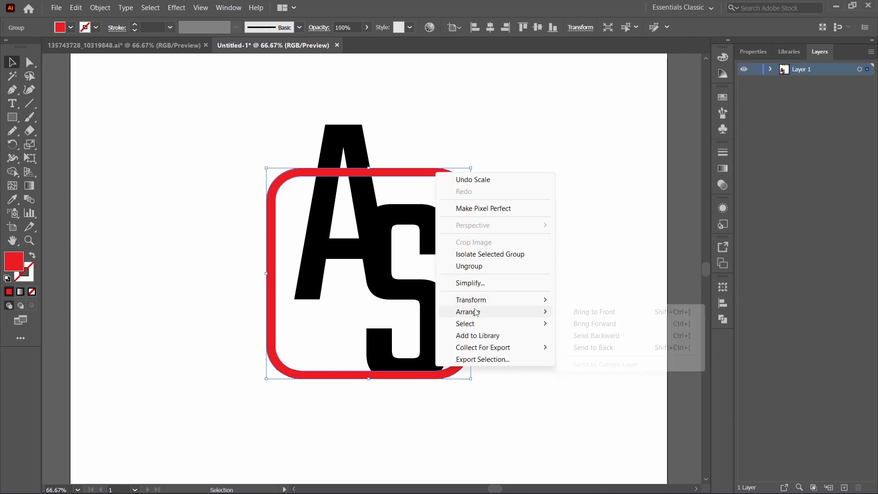
left_click(579, 347)
left_click(537, 264)
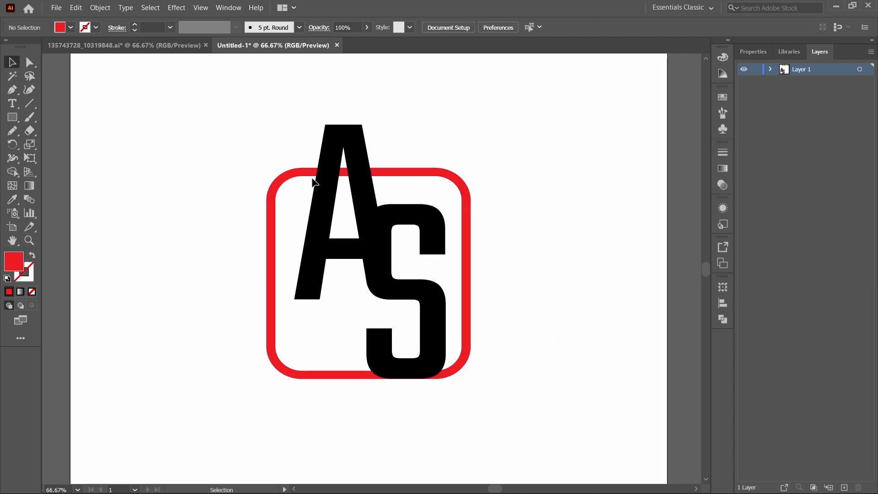
Remove the piece of the frame inside the A's opening with the Shape Builder tool.
left_click_drag(231, 138, 501, 396)
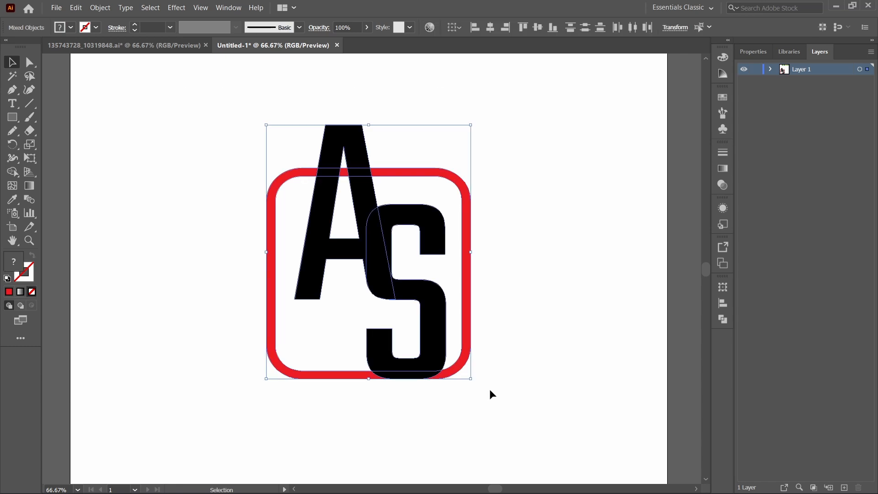
left_click(13, 172)
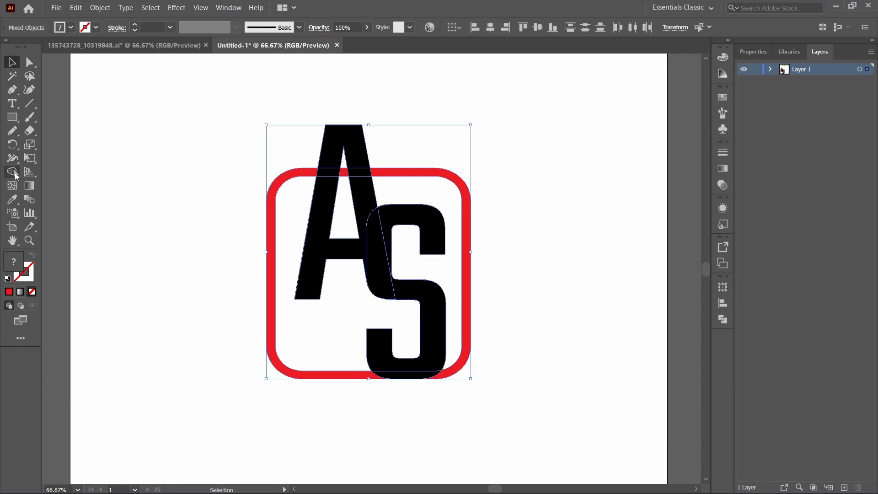
left_click(344, 173, "alt")
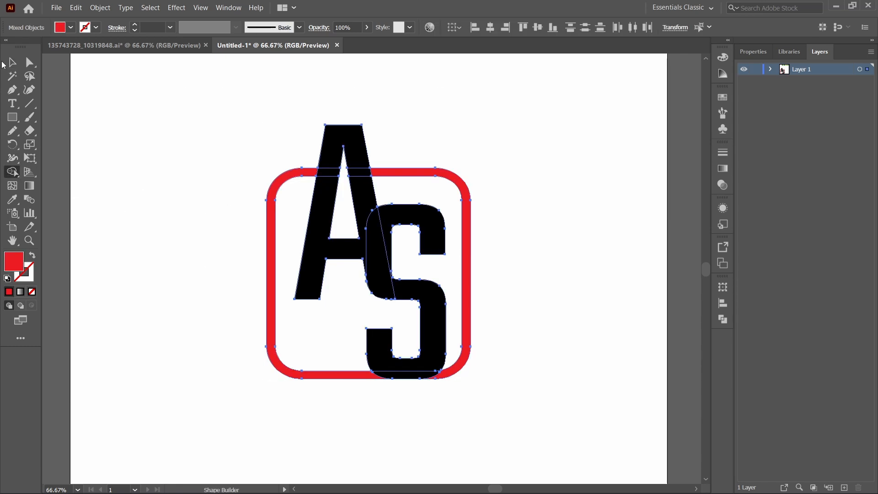
left_click(12, 62)
left_click(141, 103)
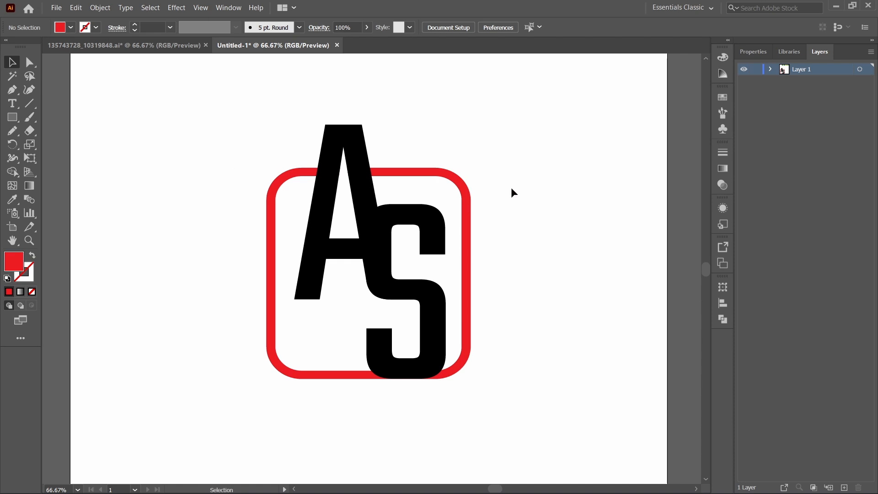
Fill the frame with the yellow-to-green gradient sampled from the third swatch using the Eyedropper.
key("ctrl+minus")
left_click(306, 200)
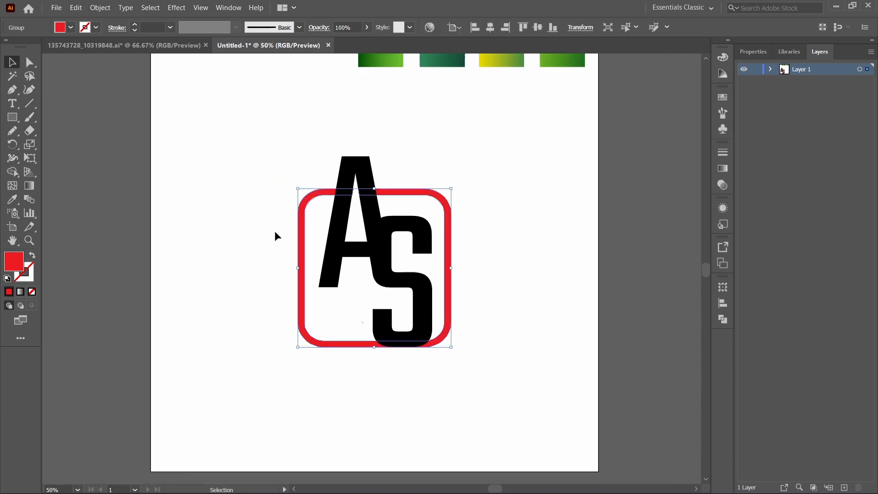
left_click(12, 200)
left_click_drag(503, 135, 496, 198)
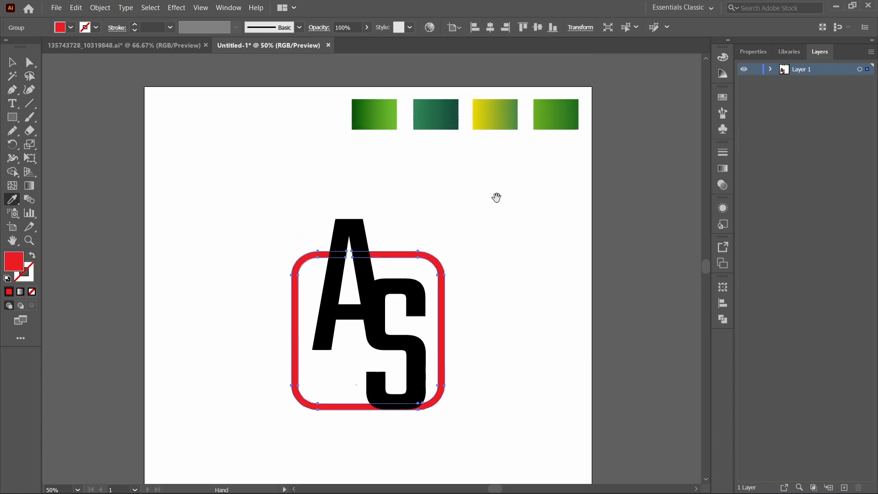
left_click(503, 109)
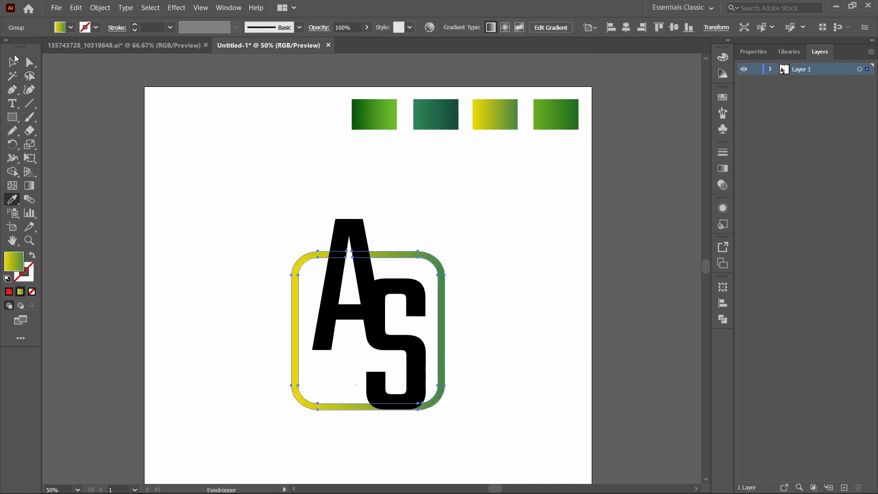
Fill the letter A with the dark-to-light green gradient sampled from the first swatch using the Eyedropper.
left_click(13, 62)
left_click(244, 196)
left_click(363, 237)
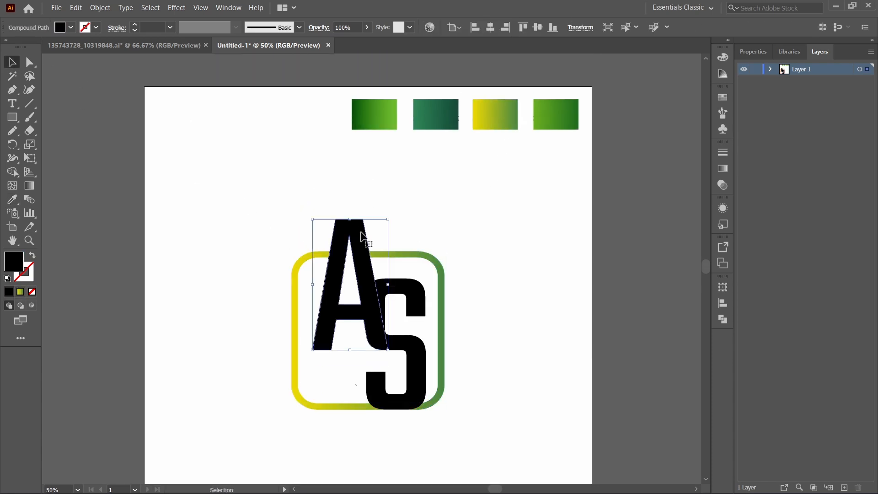
left_click(13, 200)
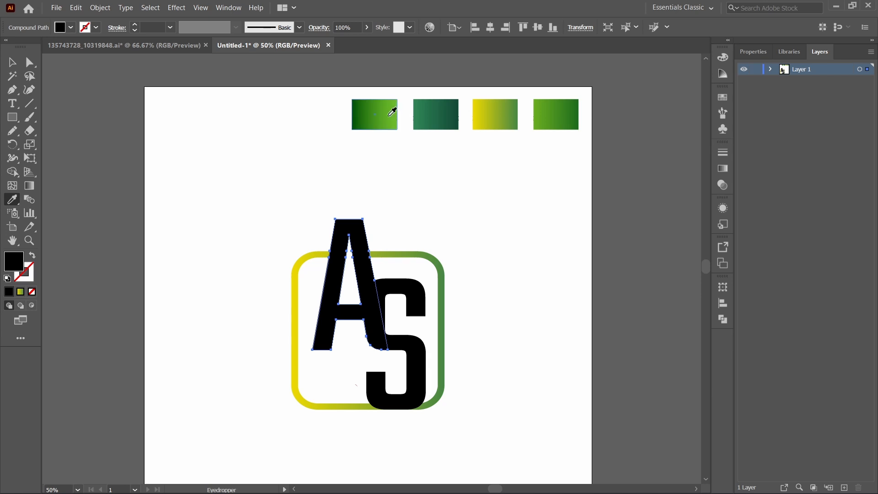
left_click(383, 117)
left_click(11, 63)
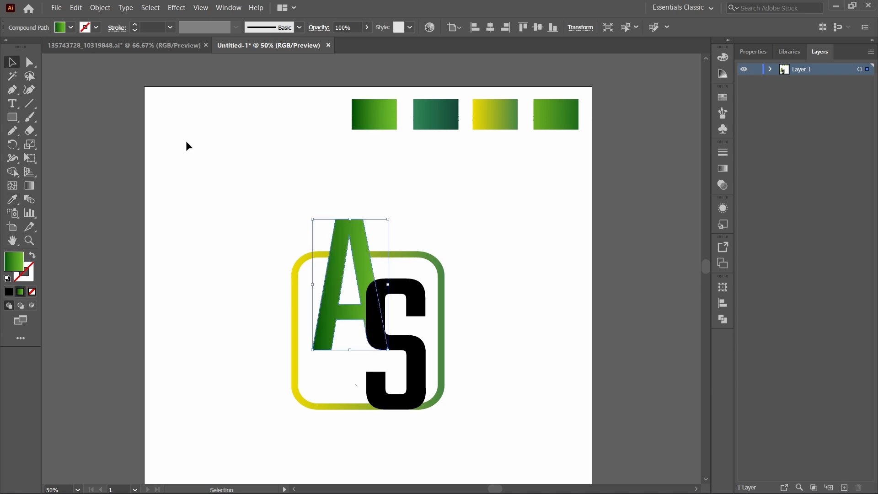
left_click(186, 143)
Fill the letter S with the dark teal-green gradient sampled from the second swatch using the Eyedropper.
scroll(401, 257, "down", 1)
left_click(394, 263)
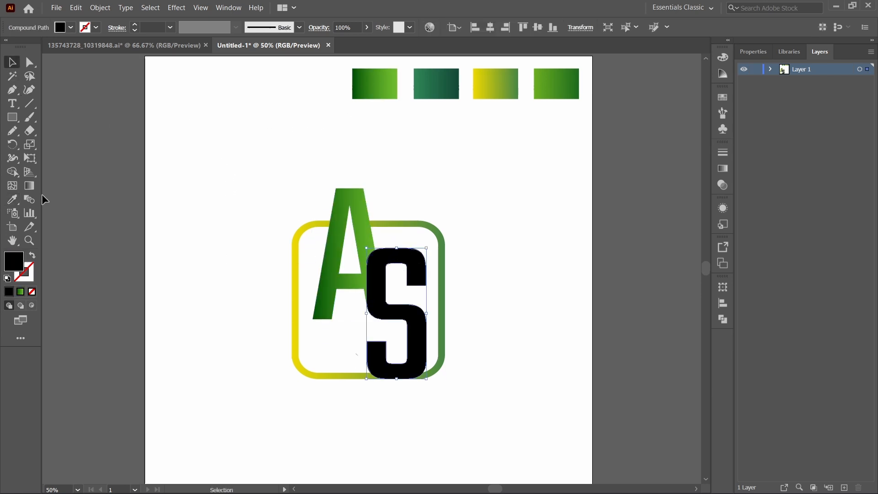
left_click(13, 199)
left_click(443, 82)
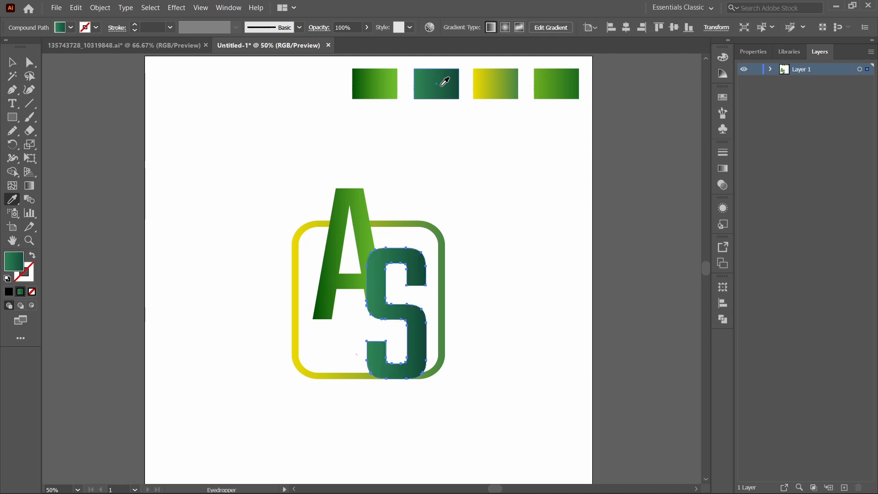
left_click(12, 62)
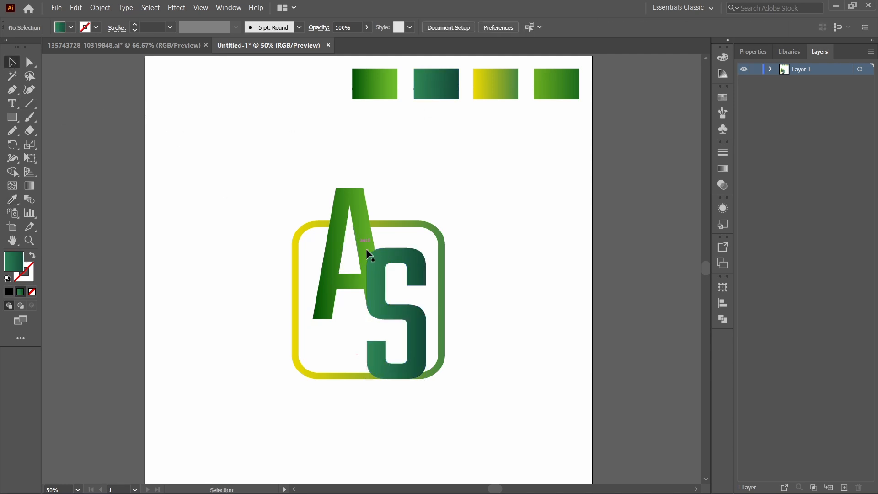
Send the letter S to the back of the stacking order so the A overlaps it.
right_click(387, 255)
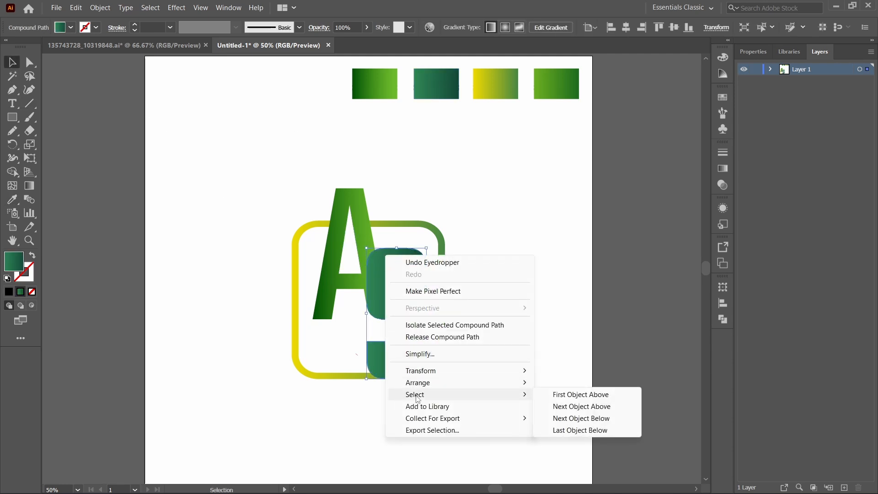
mouse_move(416, 383)
left_click(579, 419)
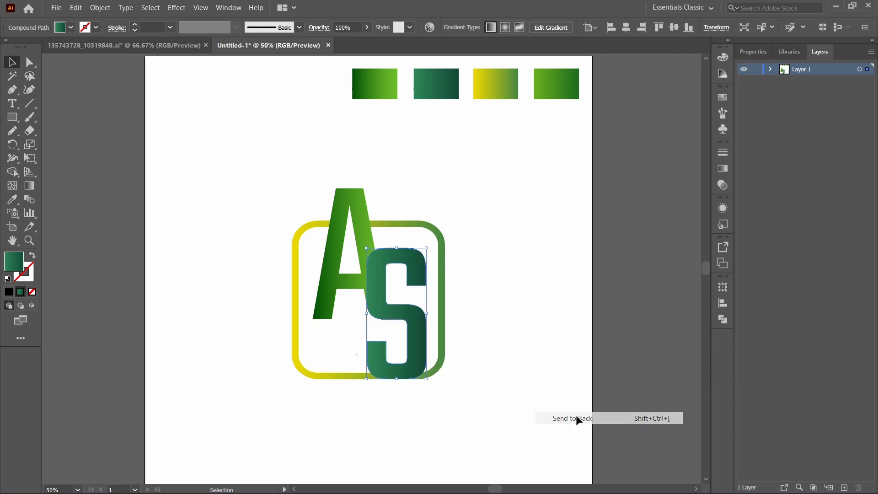
left_click(540, 375)
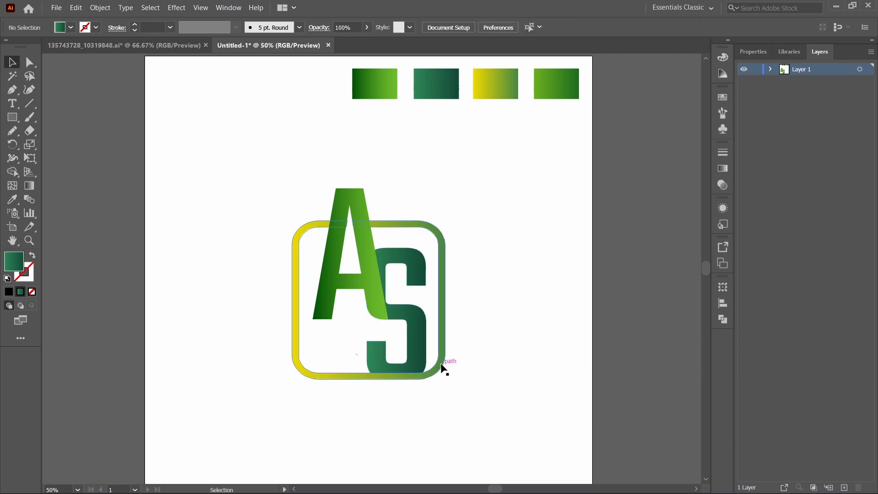
Send the yellow-to-green frame to the back, behind the A and the S.
left_click(444, 368)
right_click(441, 346)
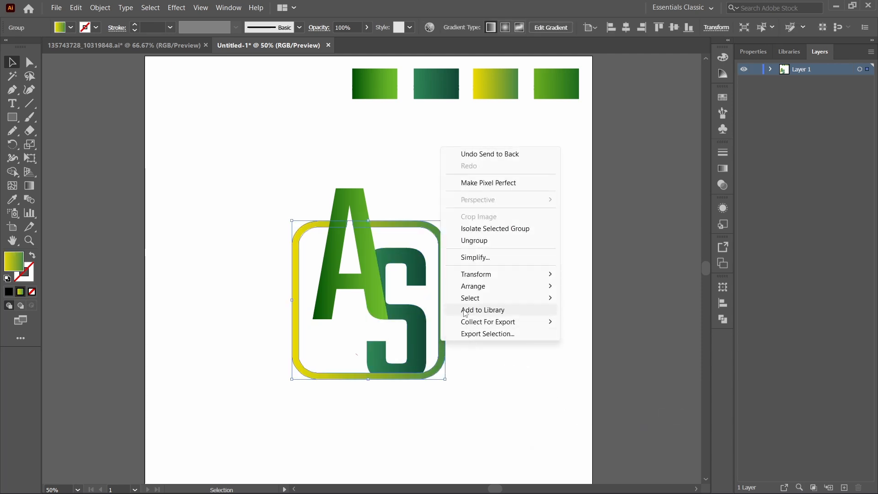
mouse_move(503, 286)
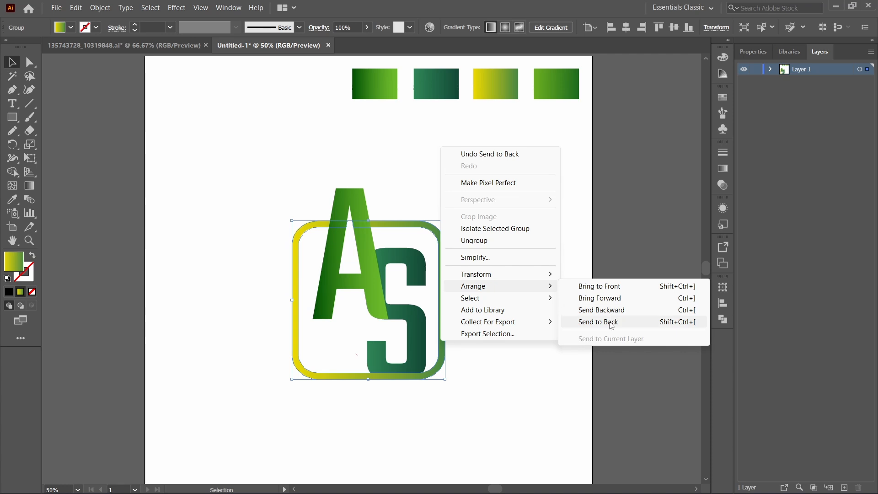
left_click(611, 322)
left_click(537, 303)
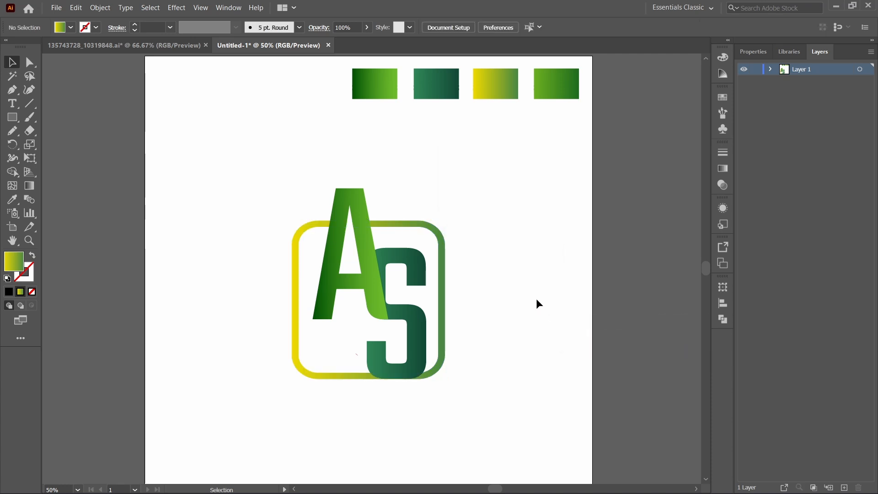
Open Export As for the finished AS logo artwork.
key("ctrl+minus")
left_click(55, 8)
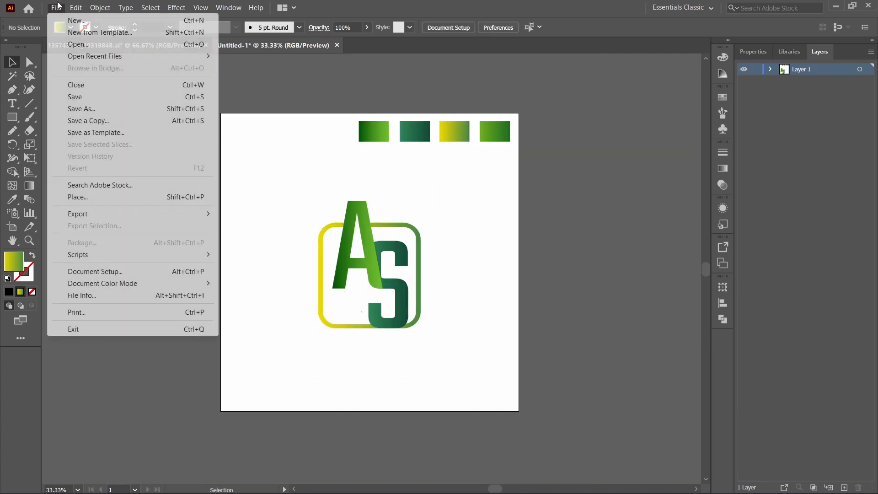
mouse_move(137, 214)
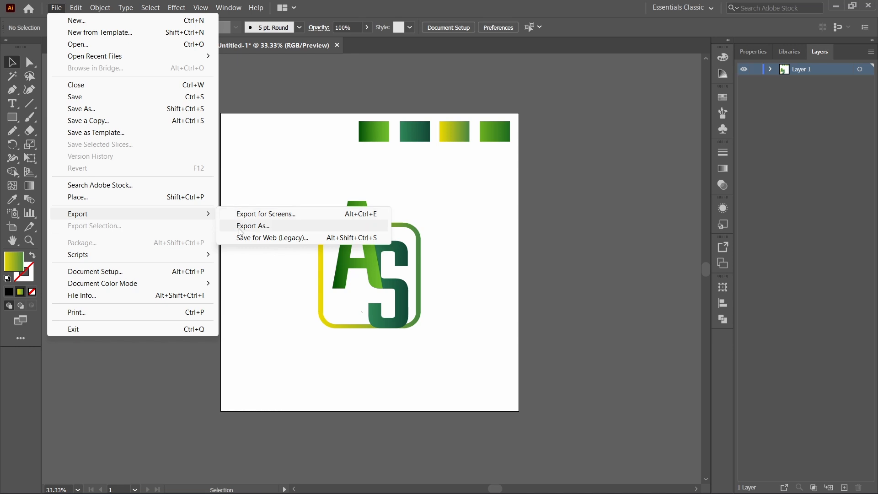
left_click(252, 225)
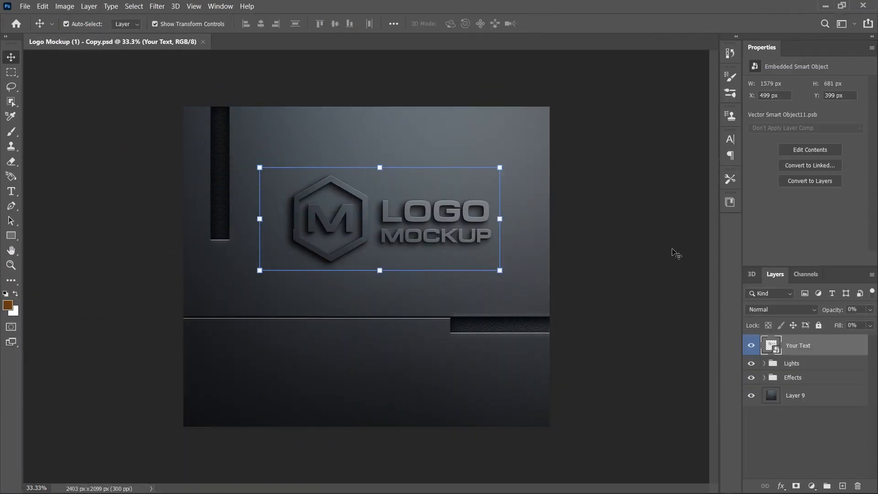
left_click(652, 224)
left_click(452, 233)
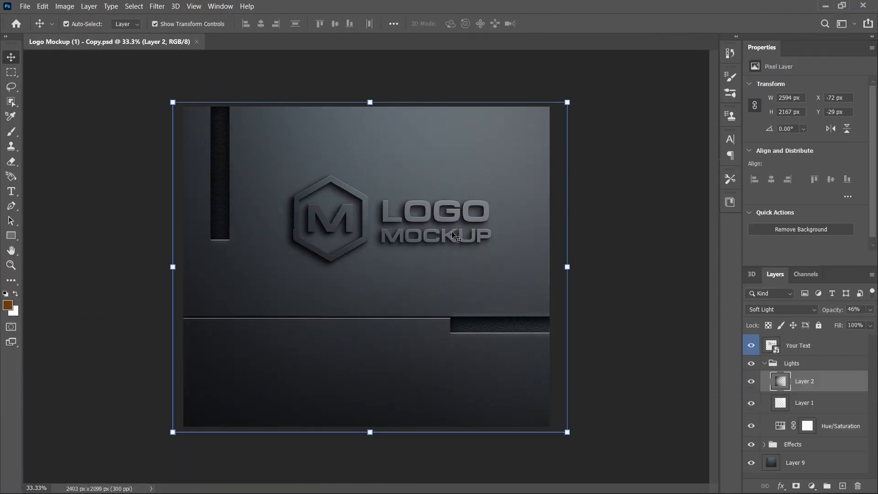
left_click(764, 364)
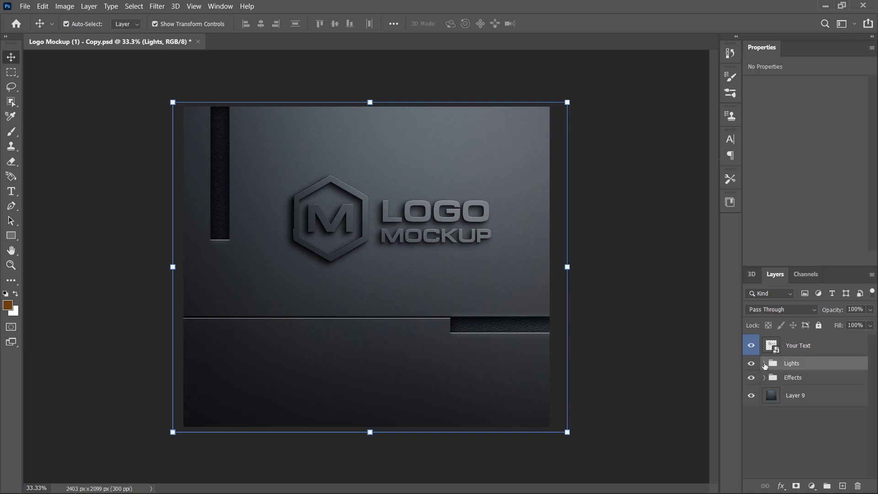
In the Photoshop logo mockup, open the contents of the Your Text smart object and hide its placeholder artwork, Layer 2.
left_click(661, 334)
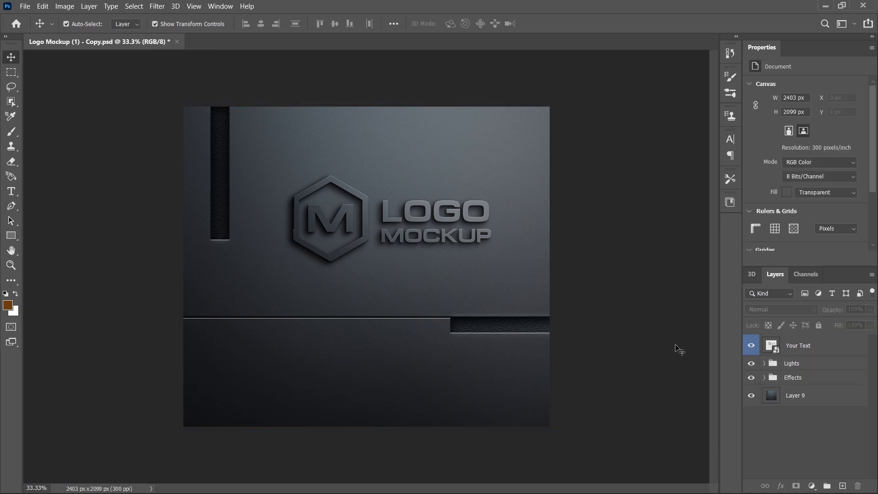
double_click(772, 346)
left_click(751, 344)
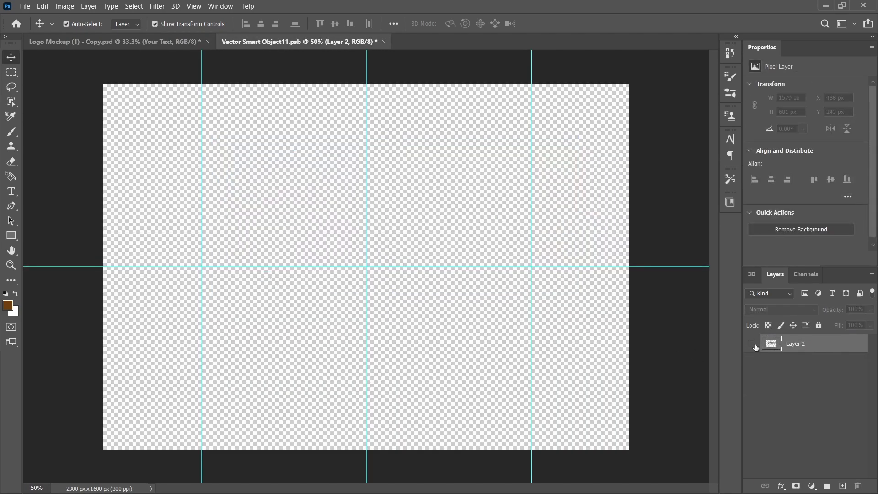
Place the exported AS logo image 11 from the logo new folder as an embedded object.
left_click(28, 6)
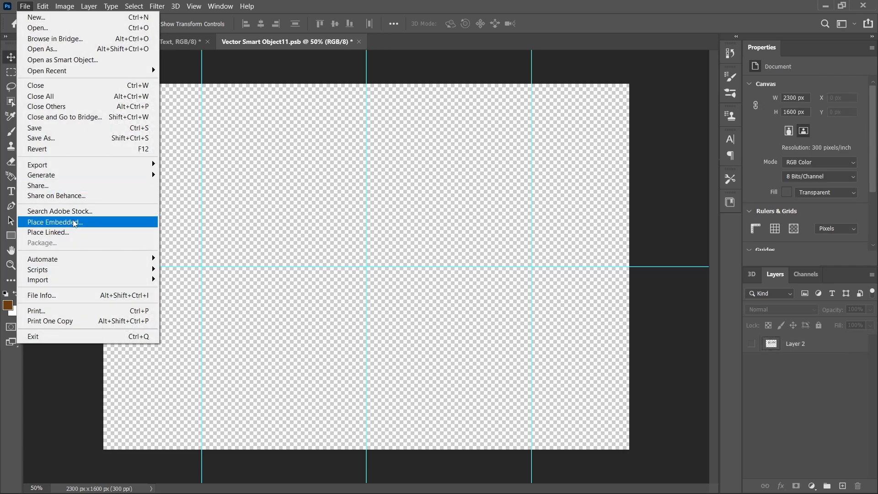
left_click(71, 223)
scroll(283, 207, "down", 5)
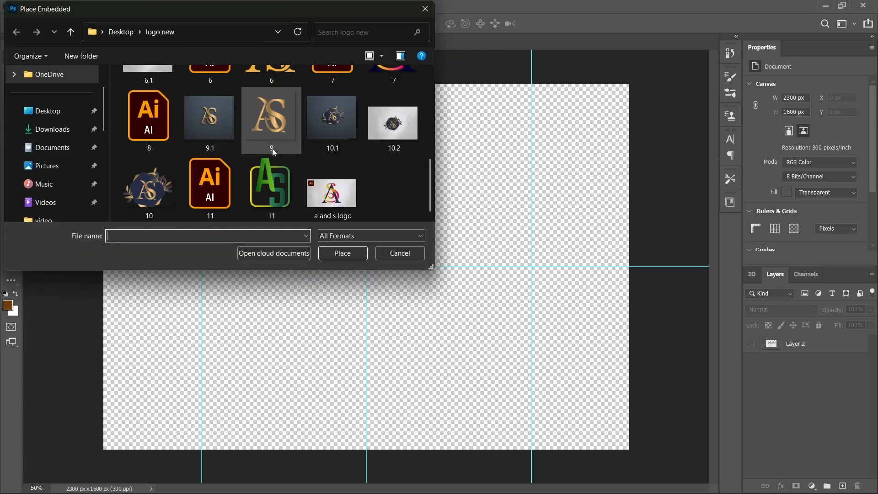
left_click(267, 191)
left_click(340, 253)
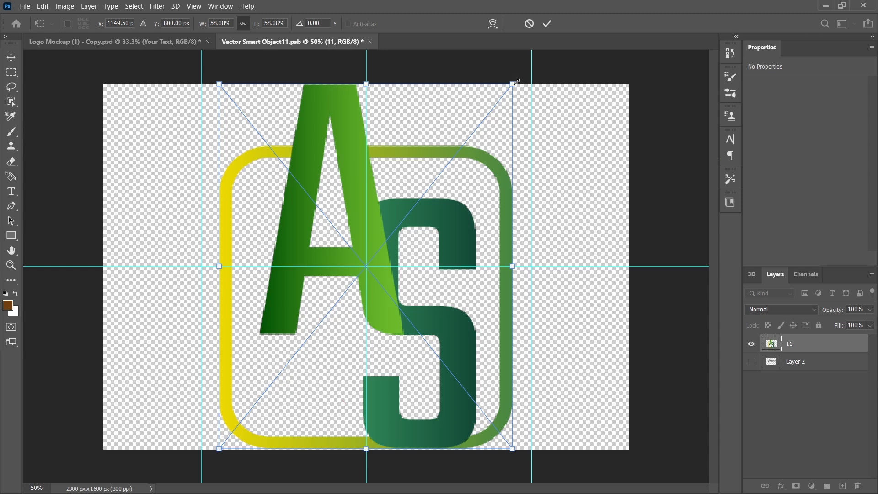
Scale the placed logo about its centre to about 35%, then save and close the smart object document.
left_click_drag(515, 82, 471, 167)
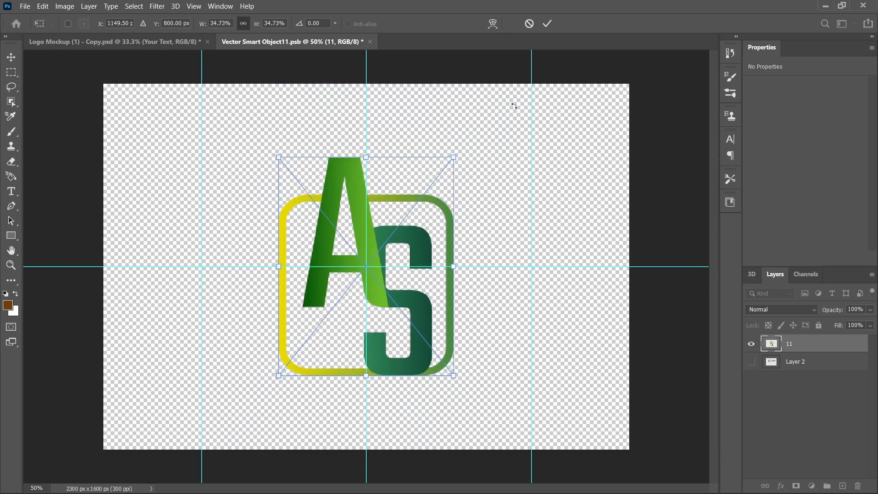
left_click(547, 24)
left_click(370, 42)
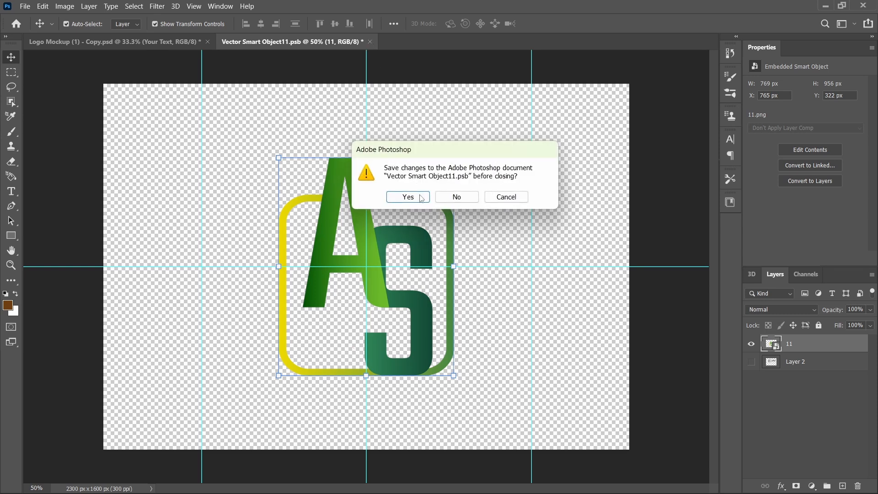
left_click(408, 197)
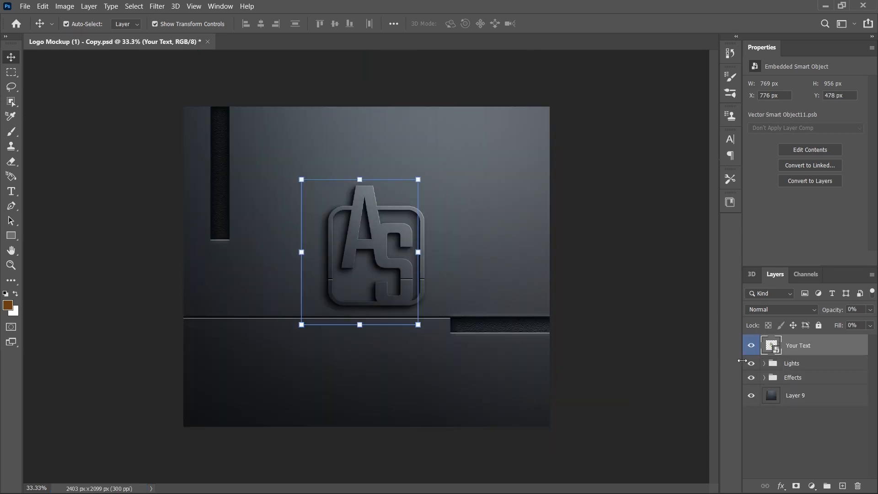
left_click(762, 379)
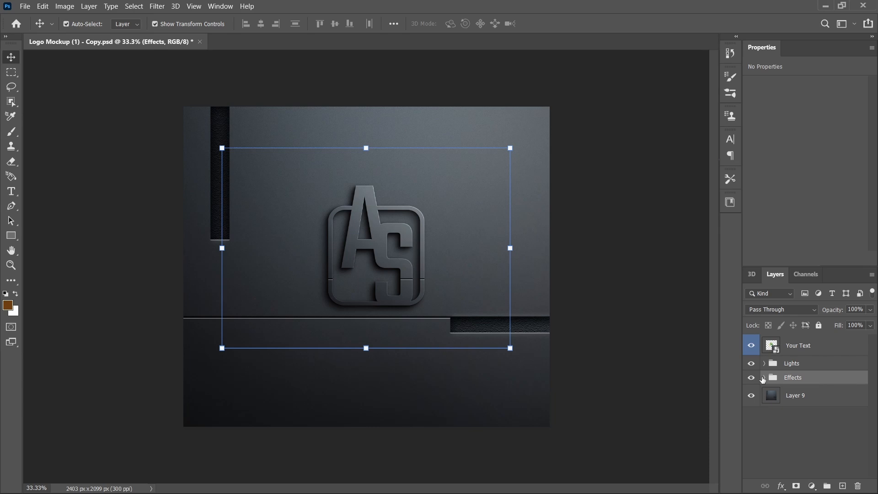
double_click(763, 379)
left_click(767, 140)
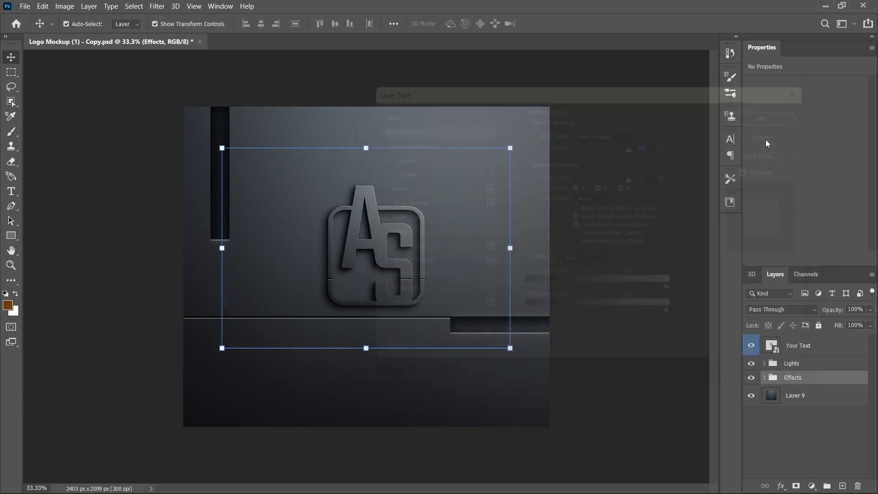
Hide Layer 10, both gradient fill layers and the Color Fill layer in the Effects group.
left_click(764, 378)
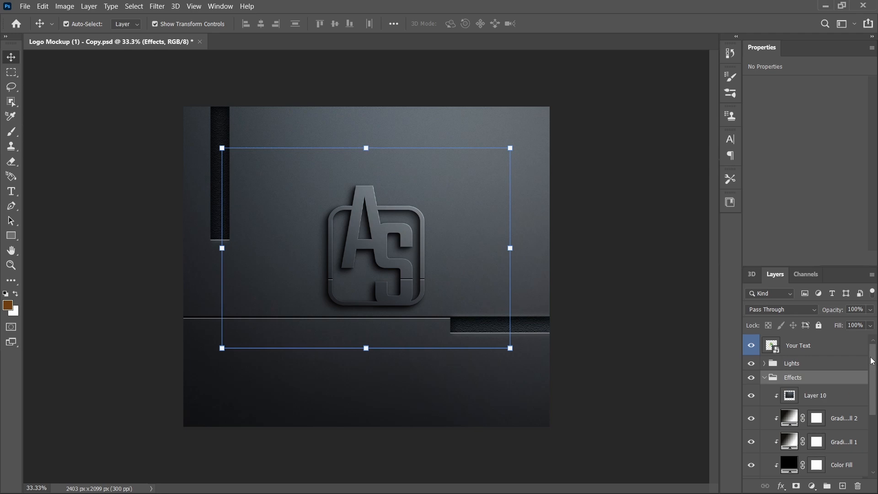
scroll(871, 360, "down", 2)
left_click(753, 338)
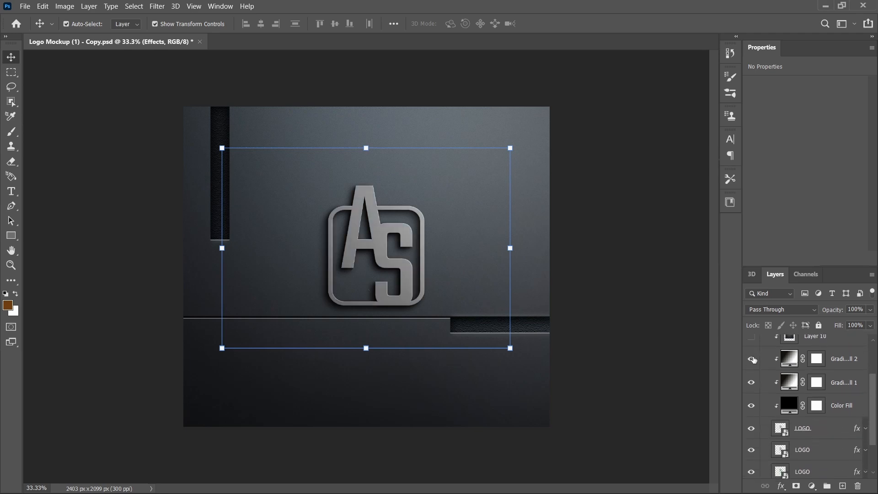
left_click(753, 359)
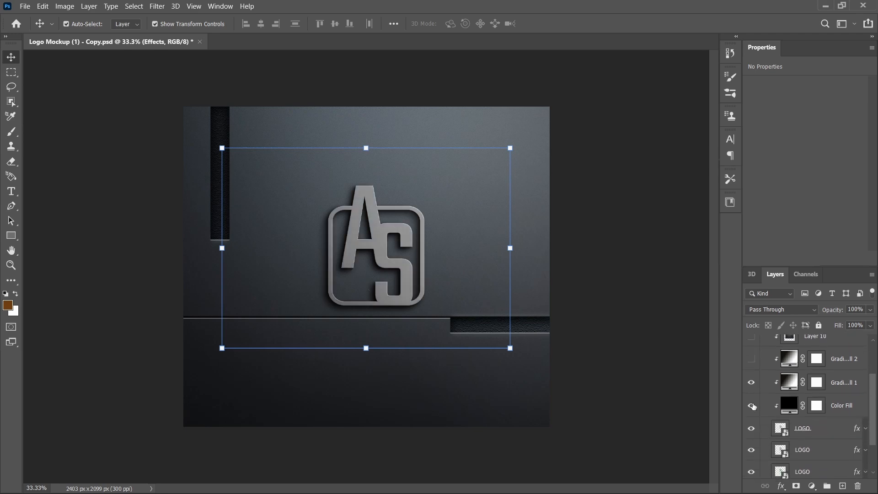
left_click(753, 383)
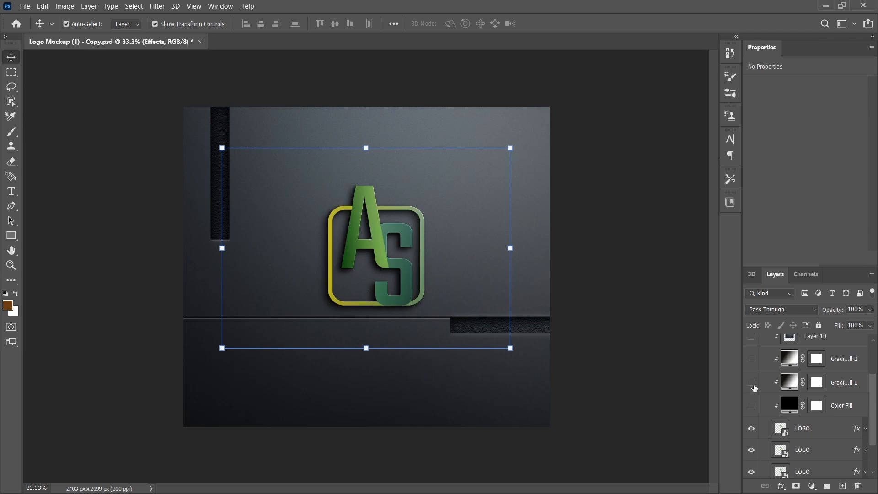
scroll(758, 386, "up", 2)
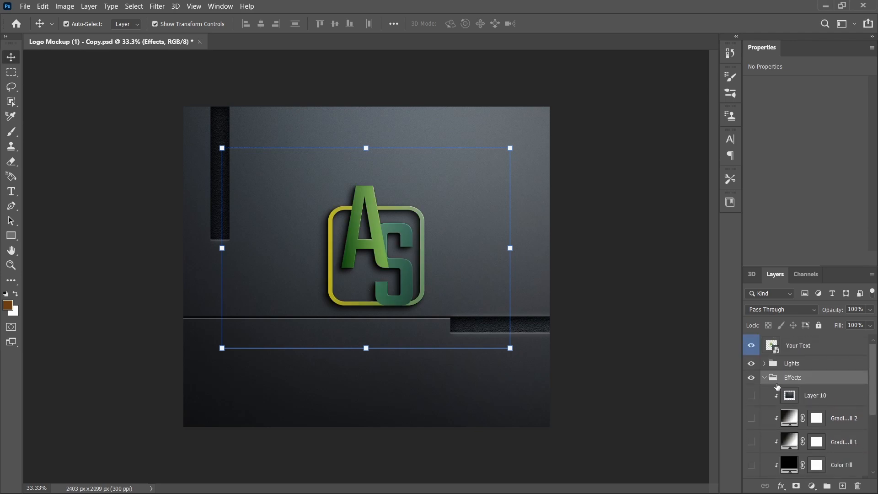
left_click(765, 378)
Hide Layer 1 and the Hue/Saturation adjustment in the Lights group.
left_click(764, 365)
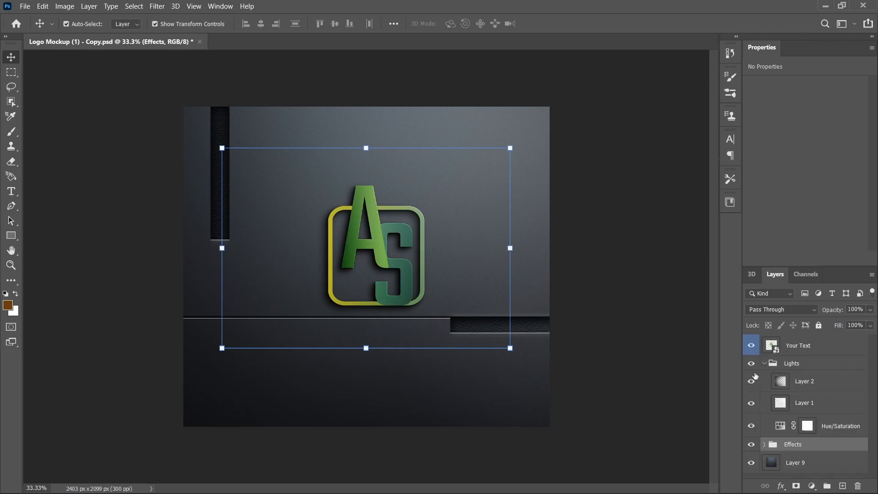
left_click(751, 364)
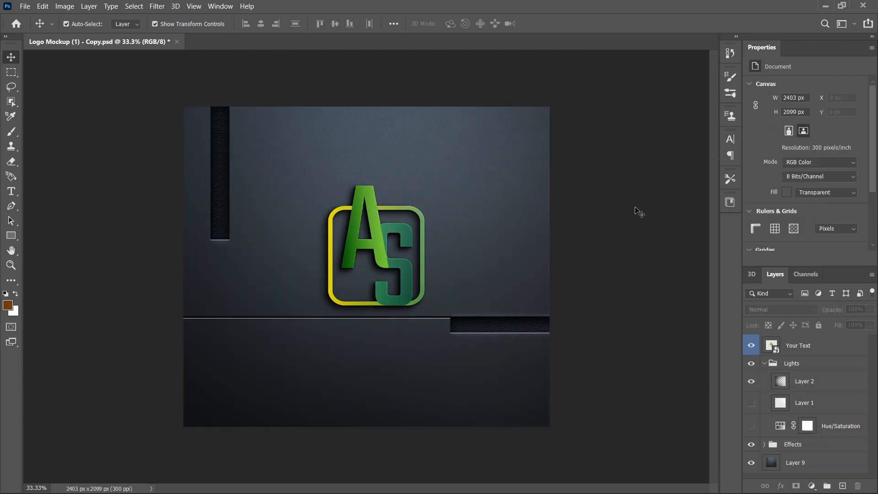
Bring up the file commands for the finished logo mockup.
left_click(28, 8)
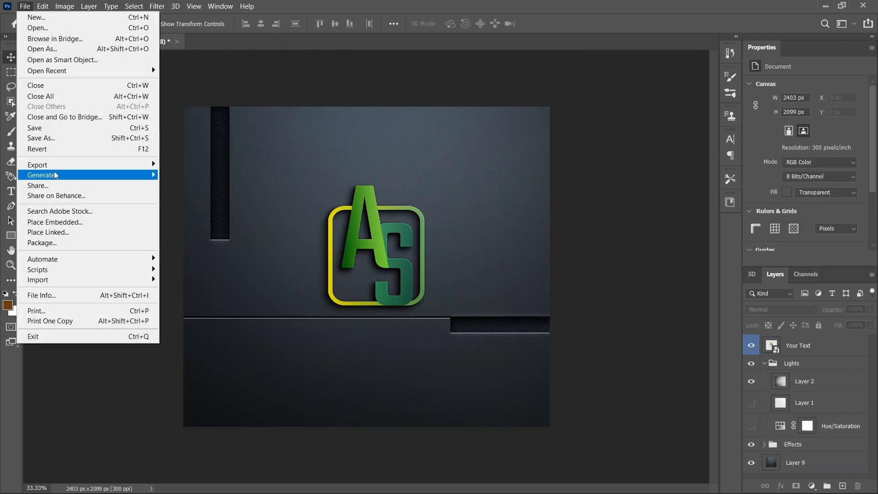